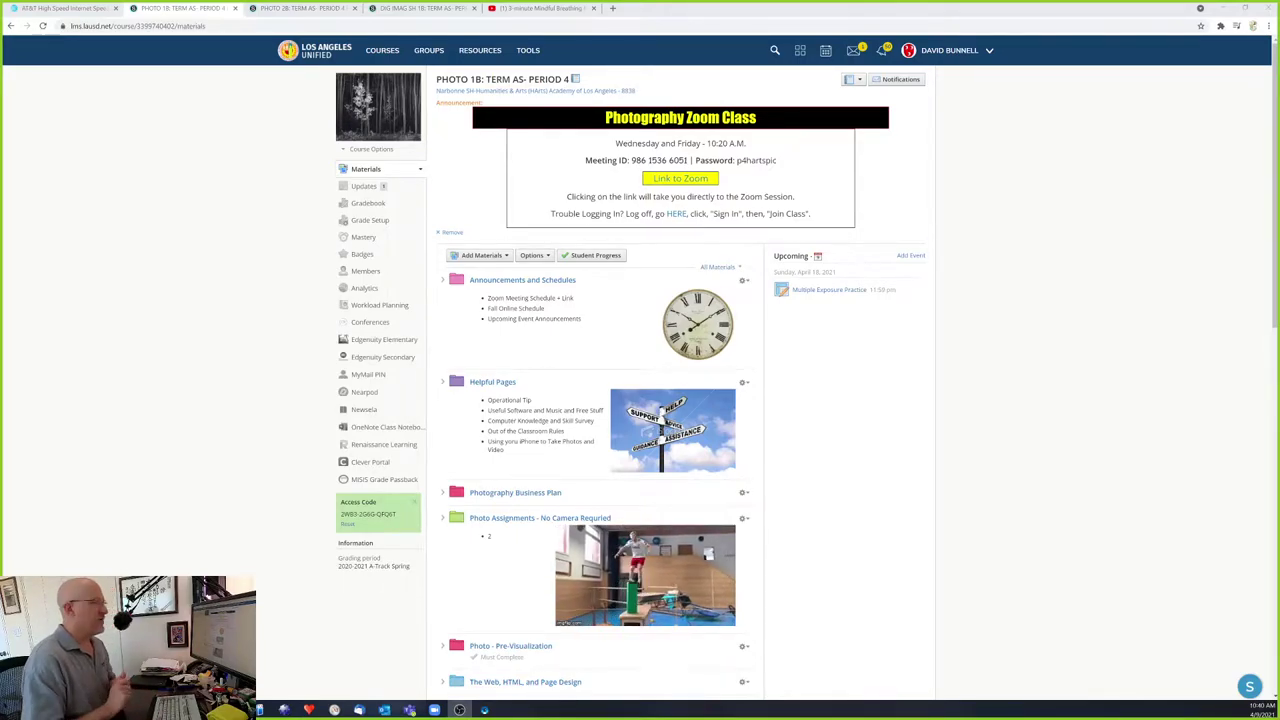
Open the Multiple Exposure Practice assignment from the Materials list and review its instructions and photos
scroll(830, 470, "down", 1)
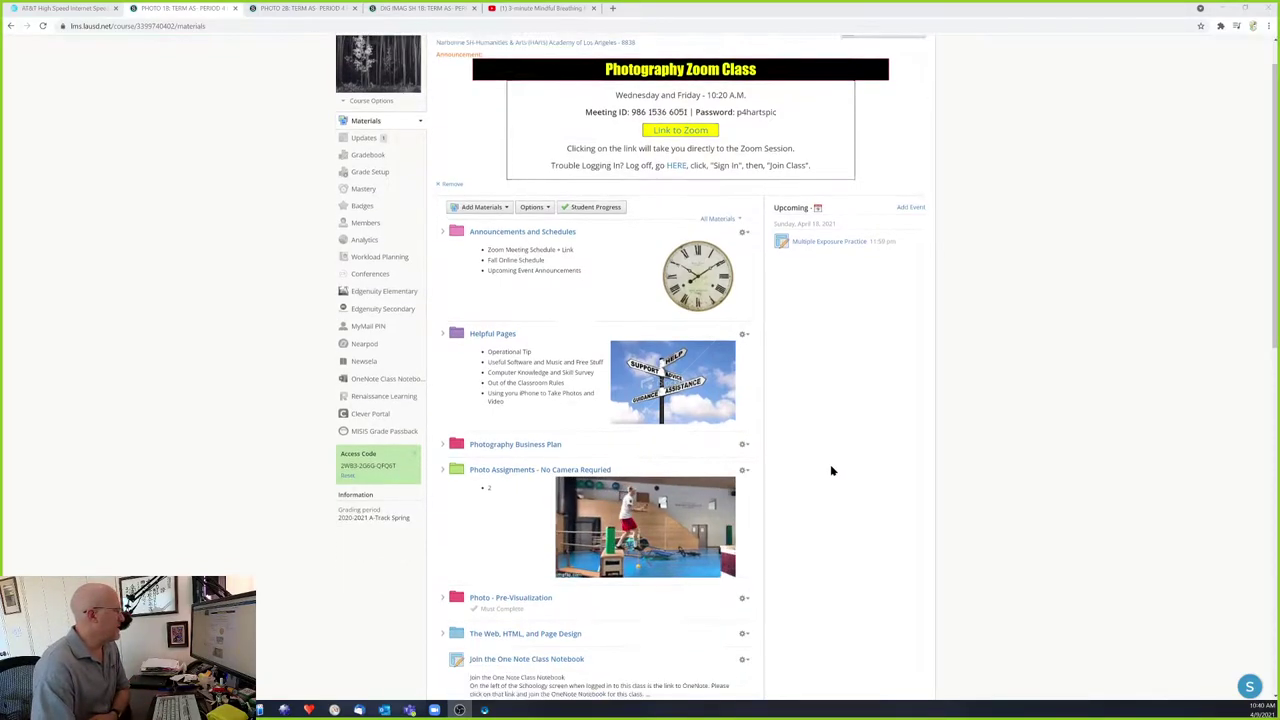
scroll(830, 470, "down", 15)
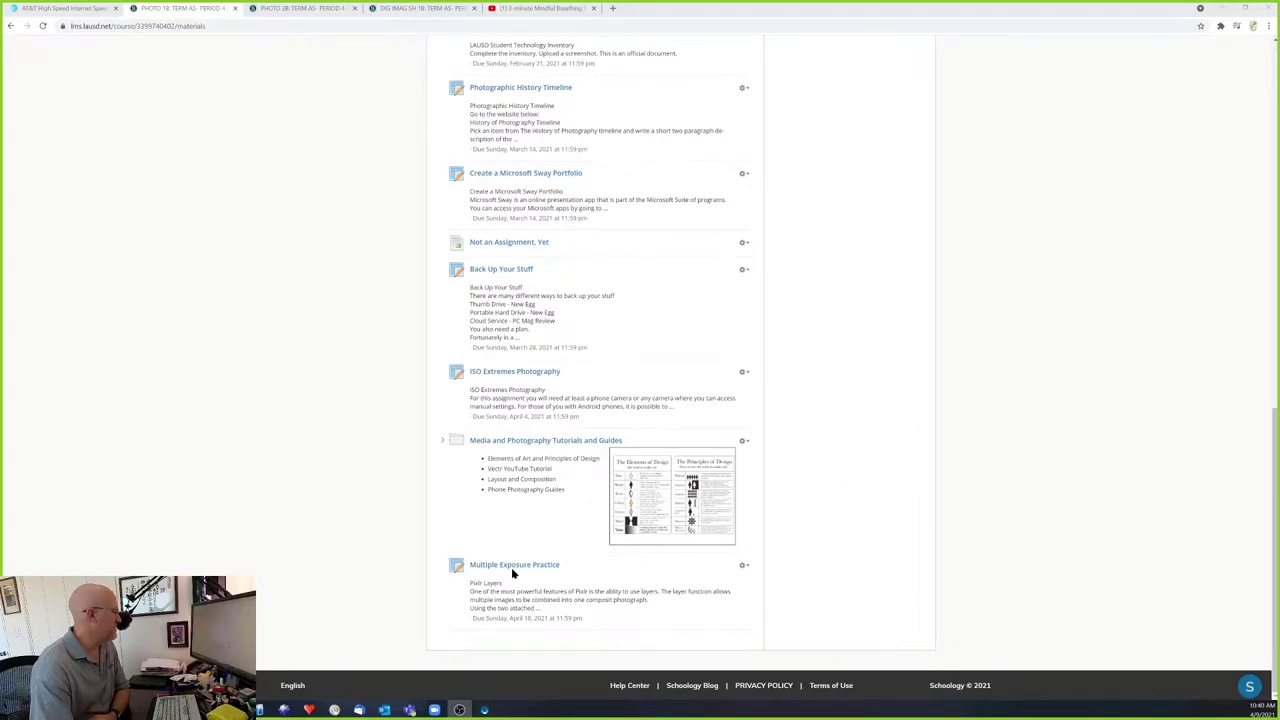
left_click(522, 565)
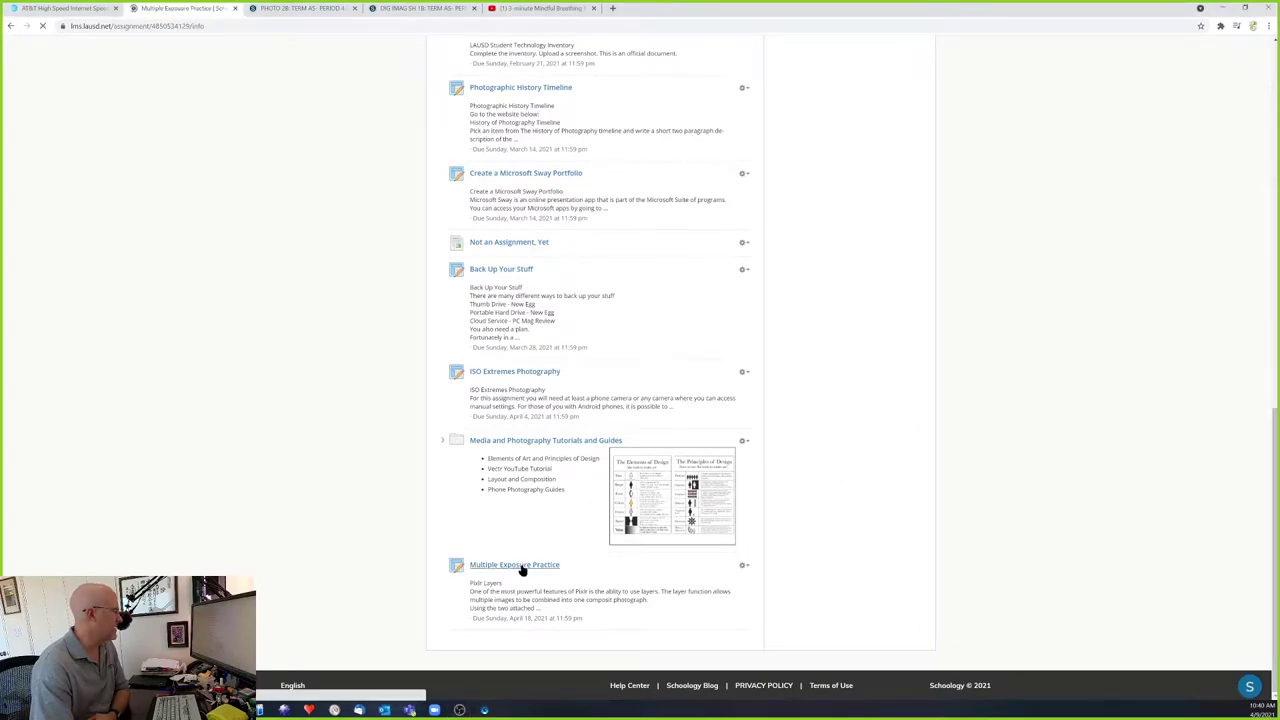
scroll(874, 483, "down", 5)
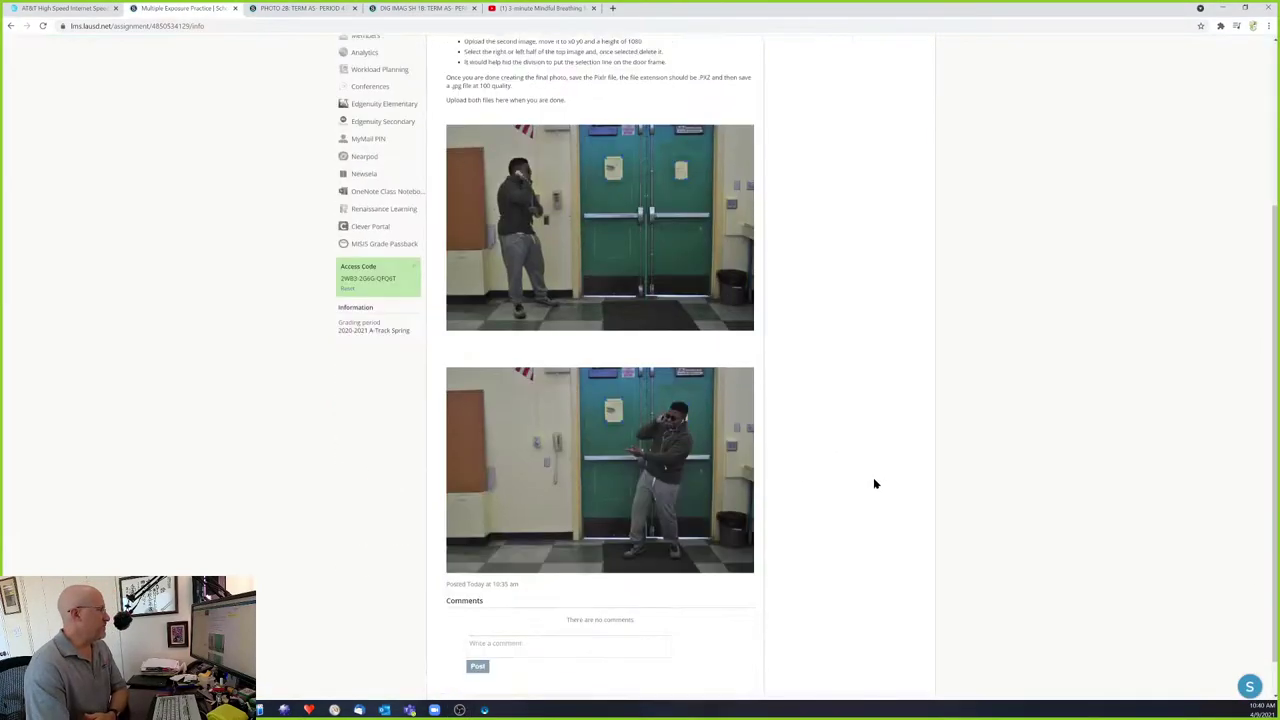
scroll(872, 481, "up", 5)
scroll(871, 483, "down", 6)
scroll(869, 480, "up", 2)
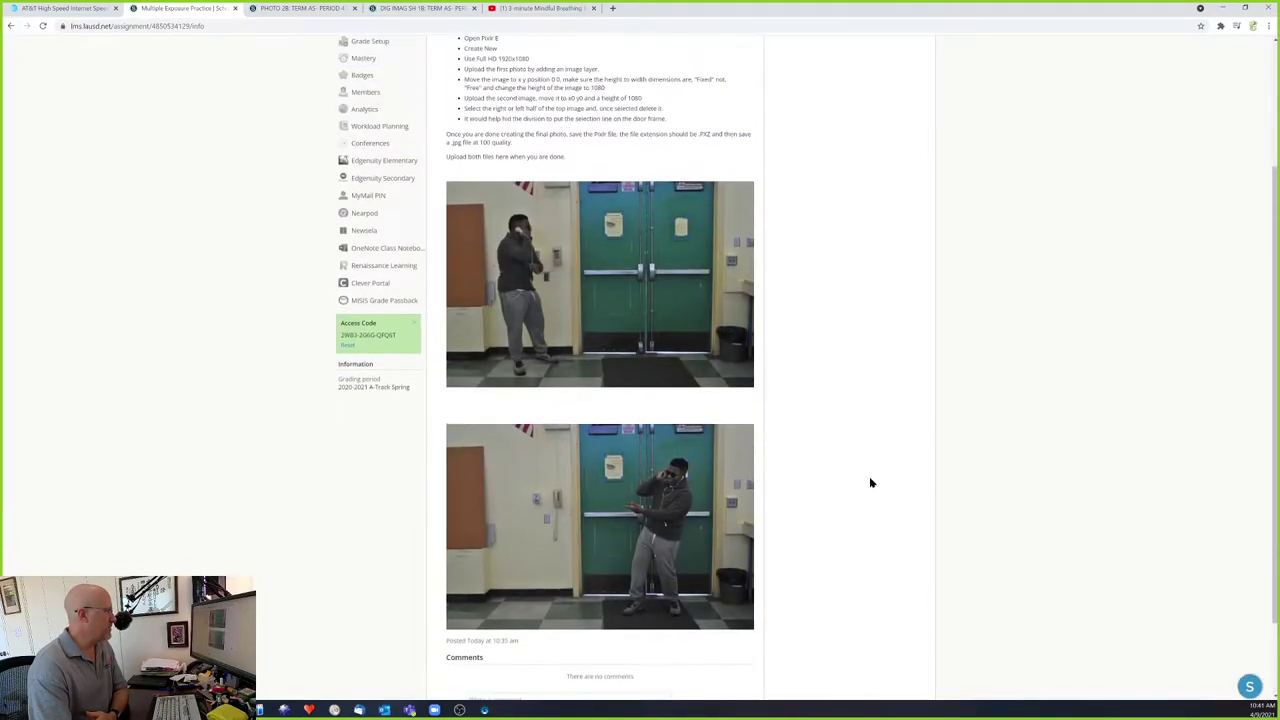
scroll(868, 485, "down", 1)
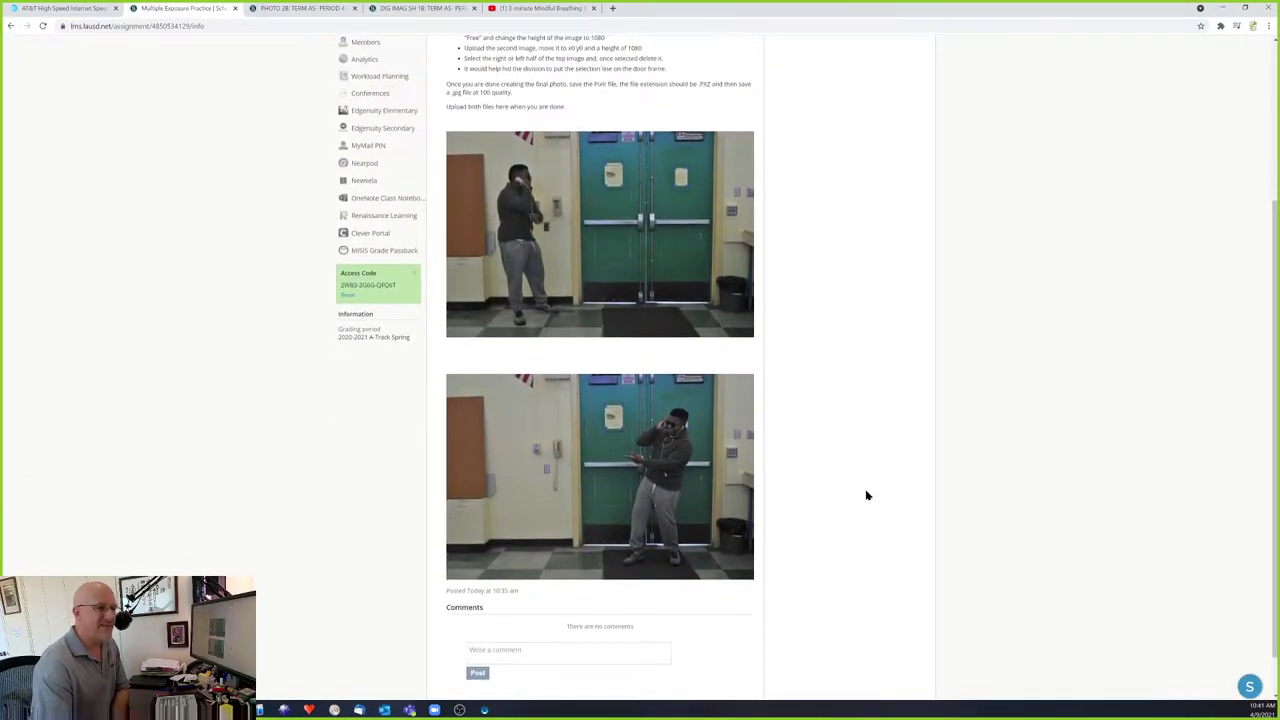
right_click(618, 267)
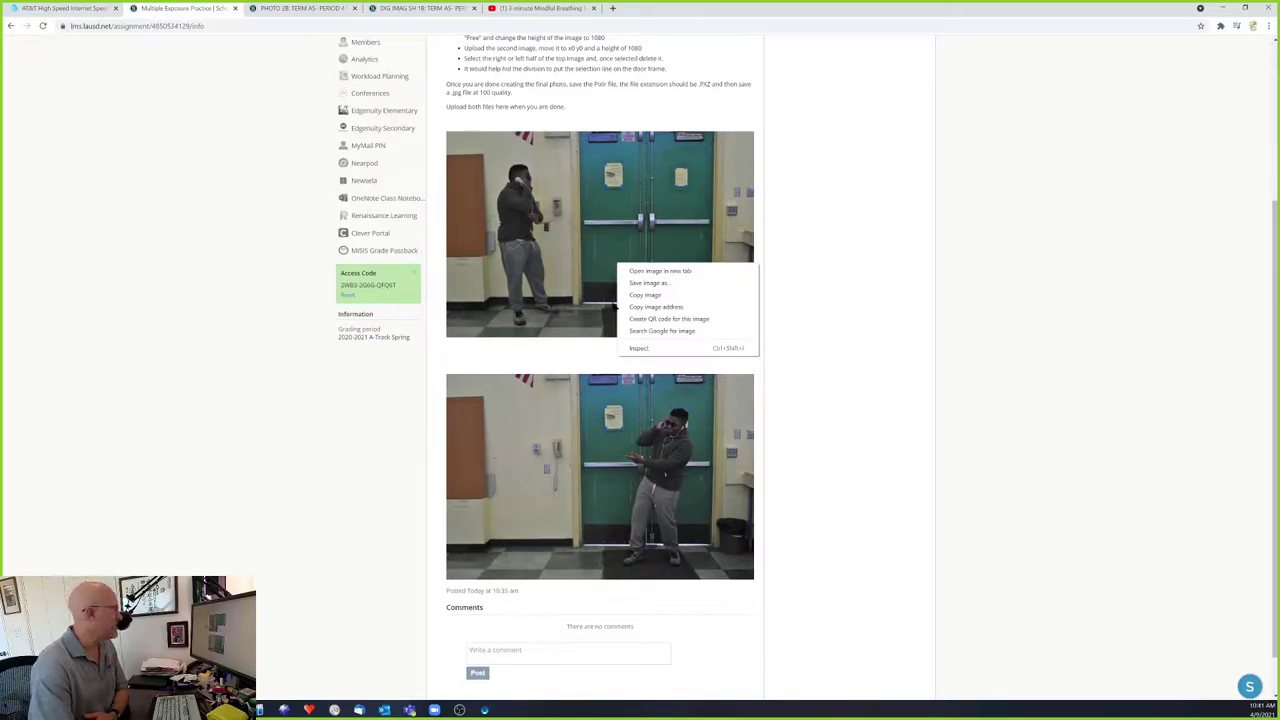
left_click(657, 284)
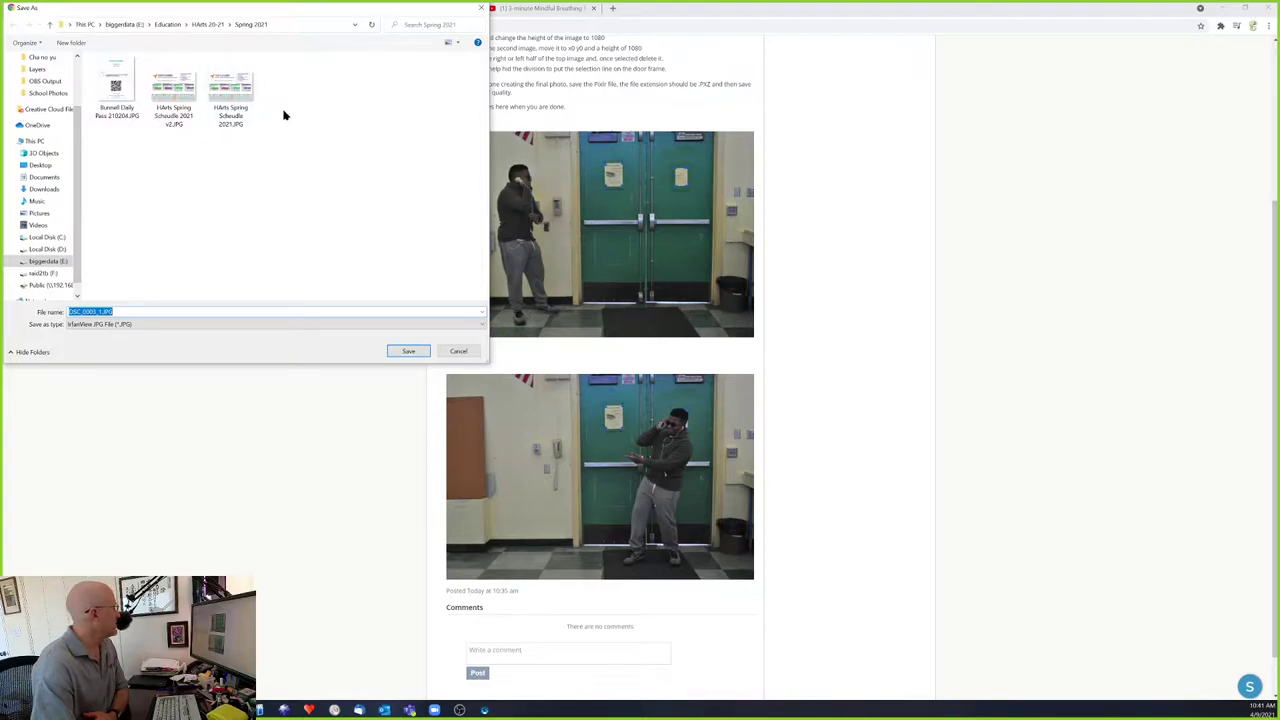
left_click(124, 24)
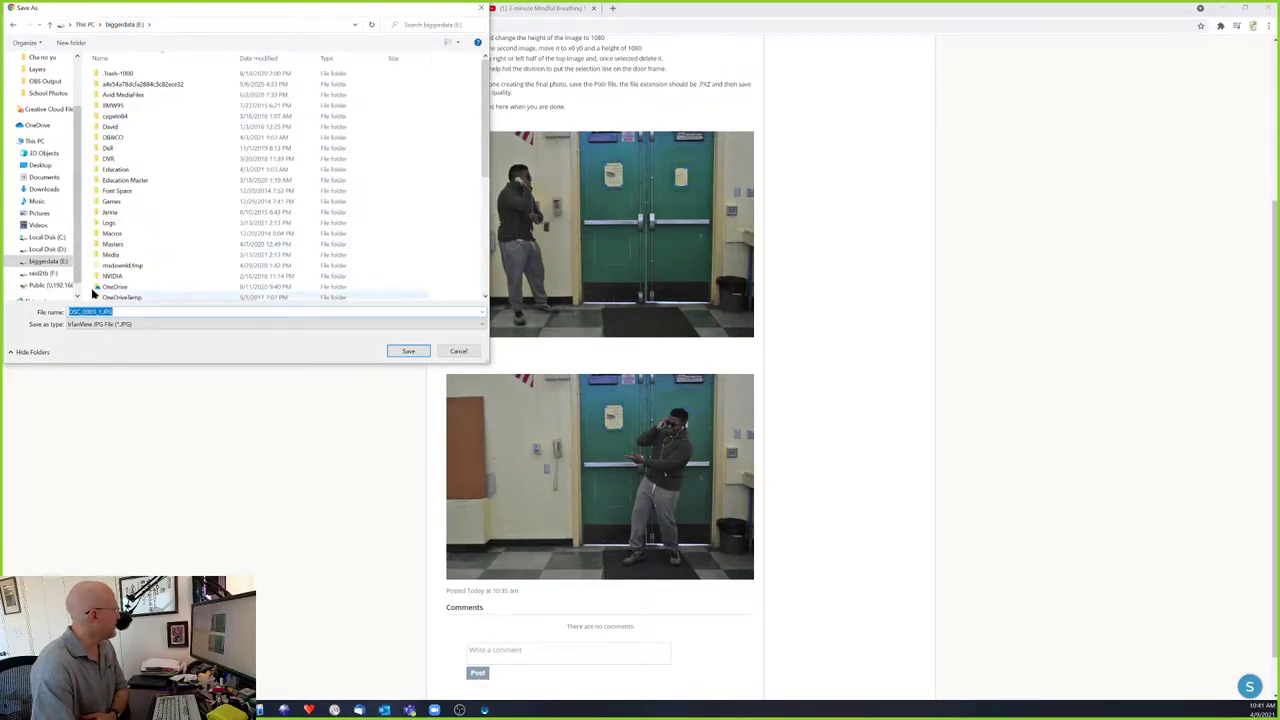
left_click(451, 355)
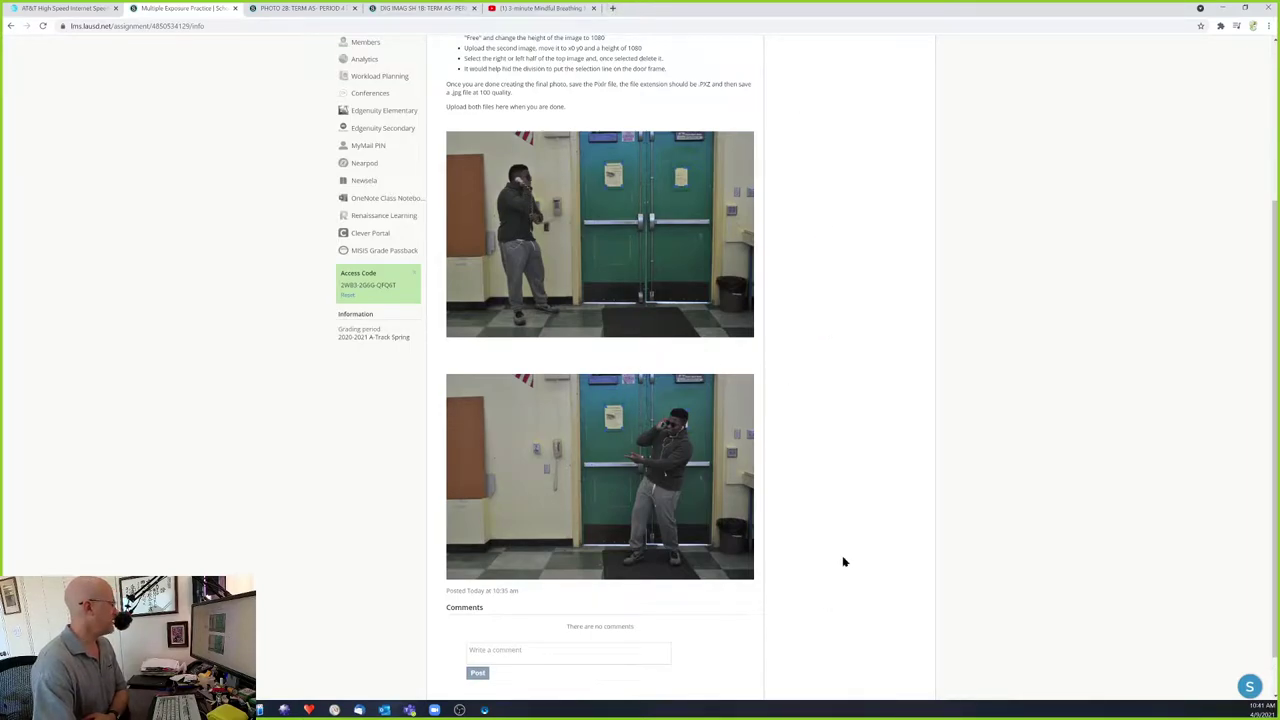
scroll(797, 414, "up", 5)
scroll(620, 605, "down", 3)
scroll(624, 590, "up", 3)
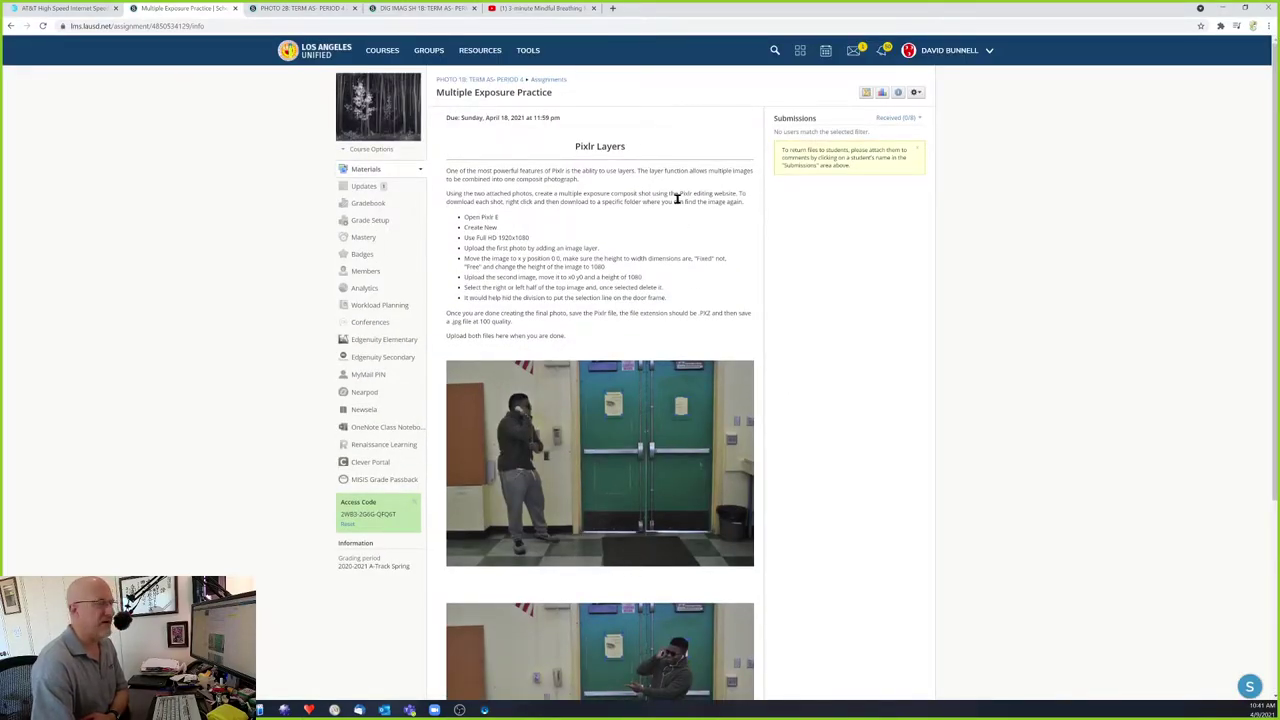
Go to pixlr.com in a new browser tab and launch PIXLR E
left_click(615, 10)
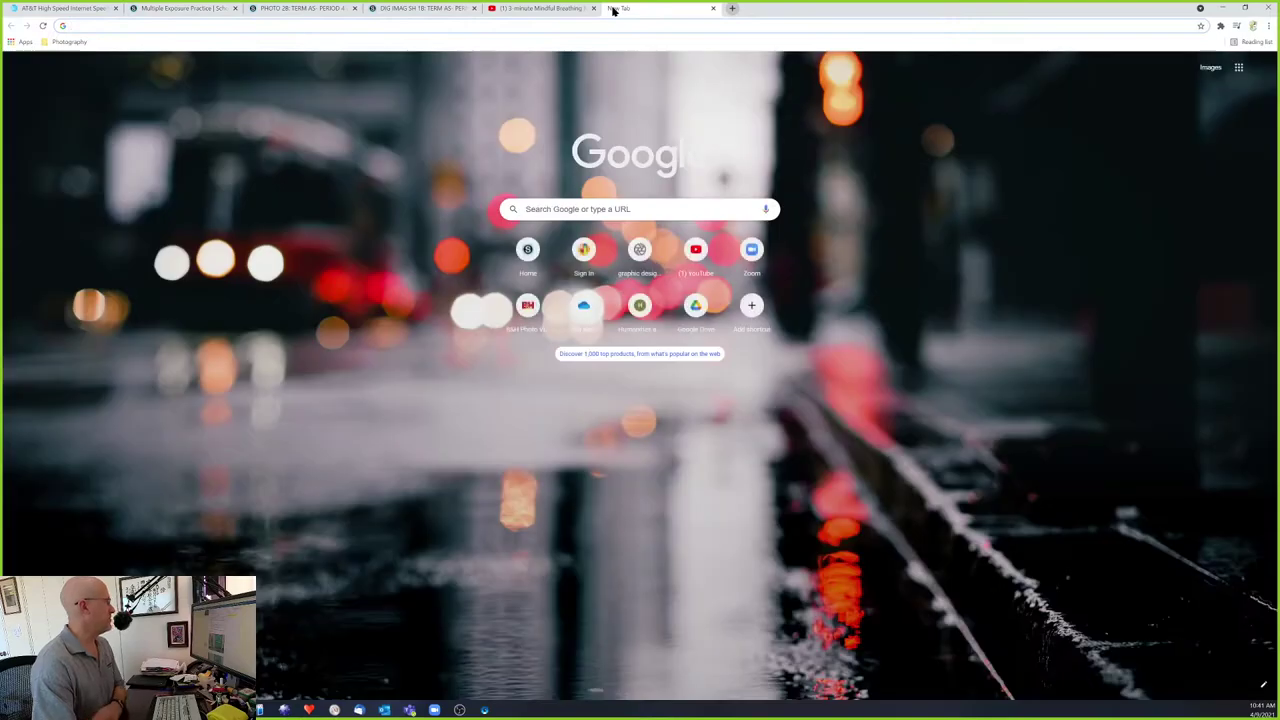
type("pi")
key("Return")
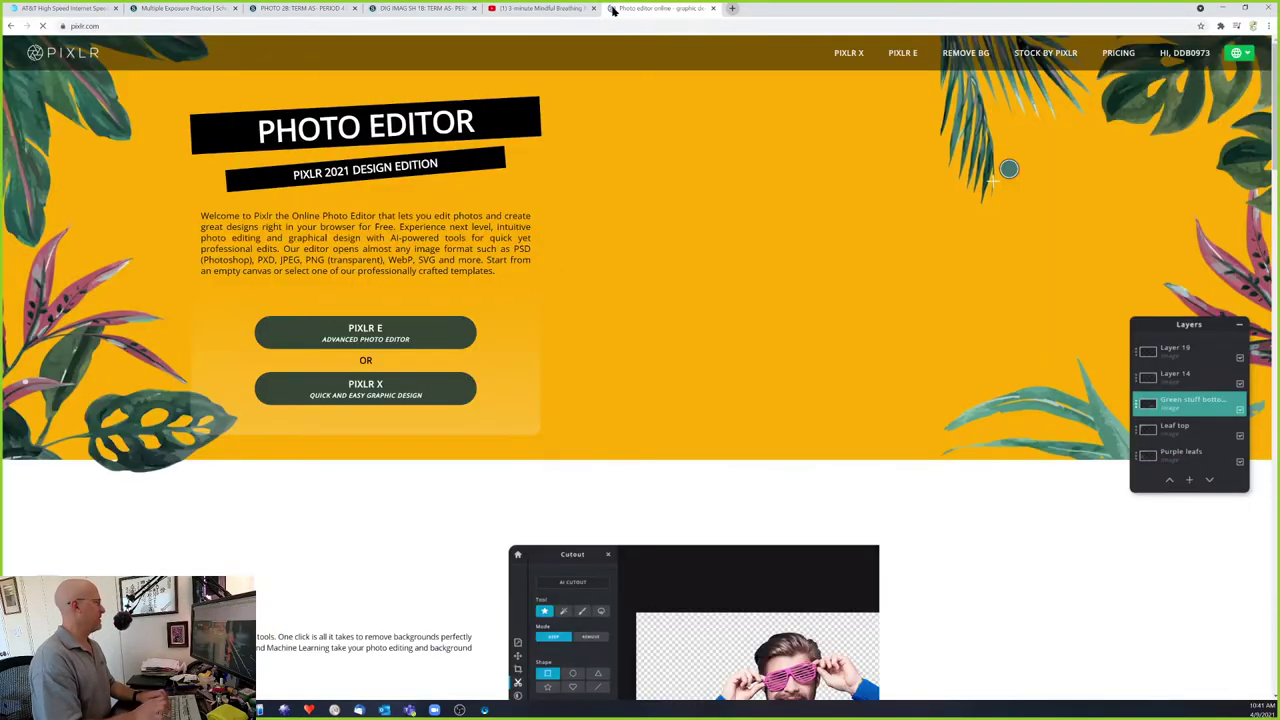
left_click(318, 330)
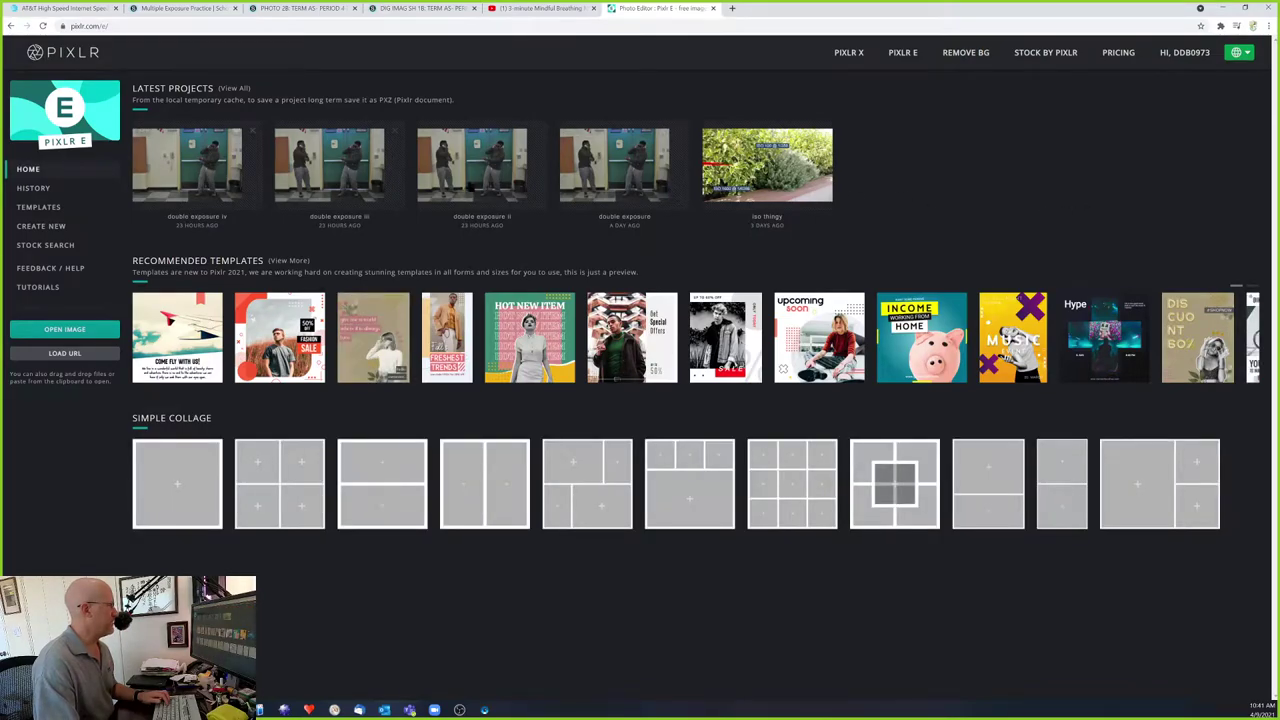
Create a new 1920×1080 canvas named 'Multiple'
left_click(42, 228)
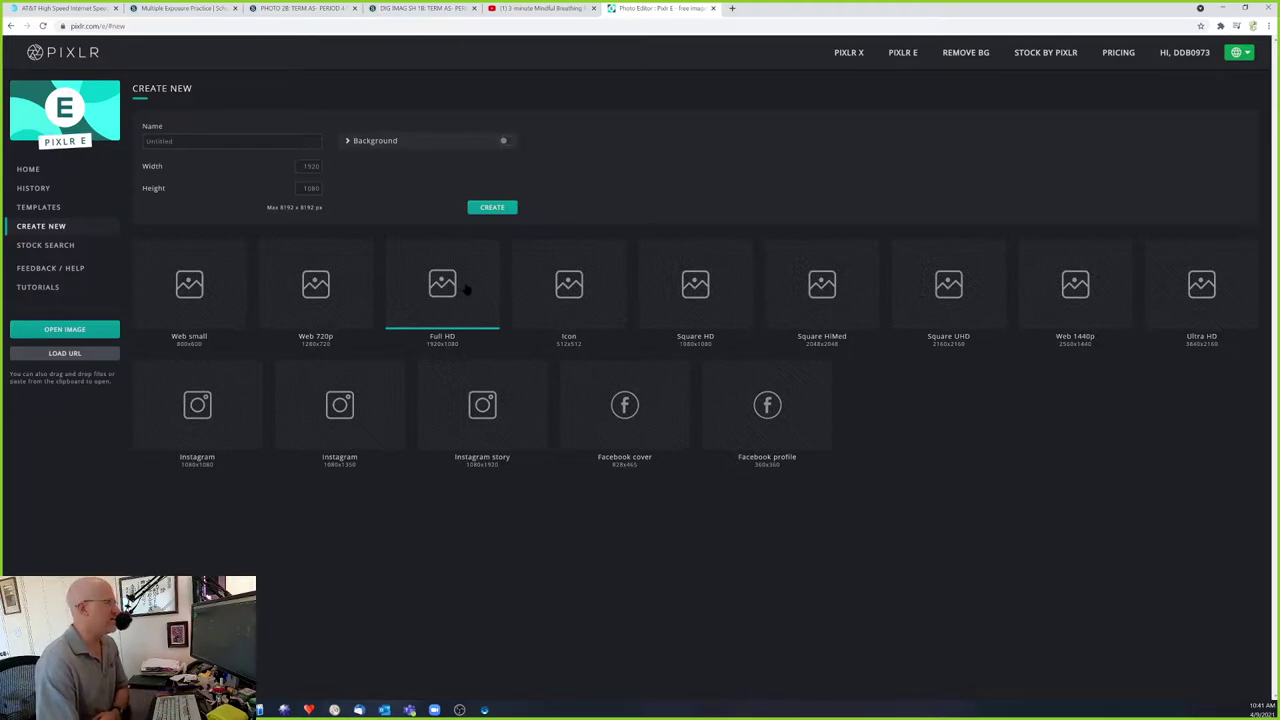
left_click(220, 141)
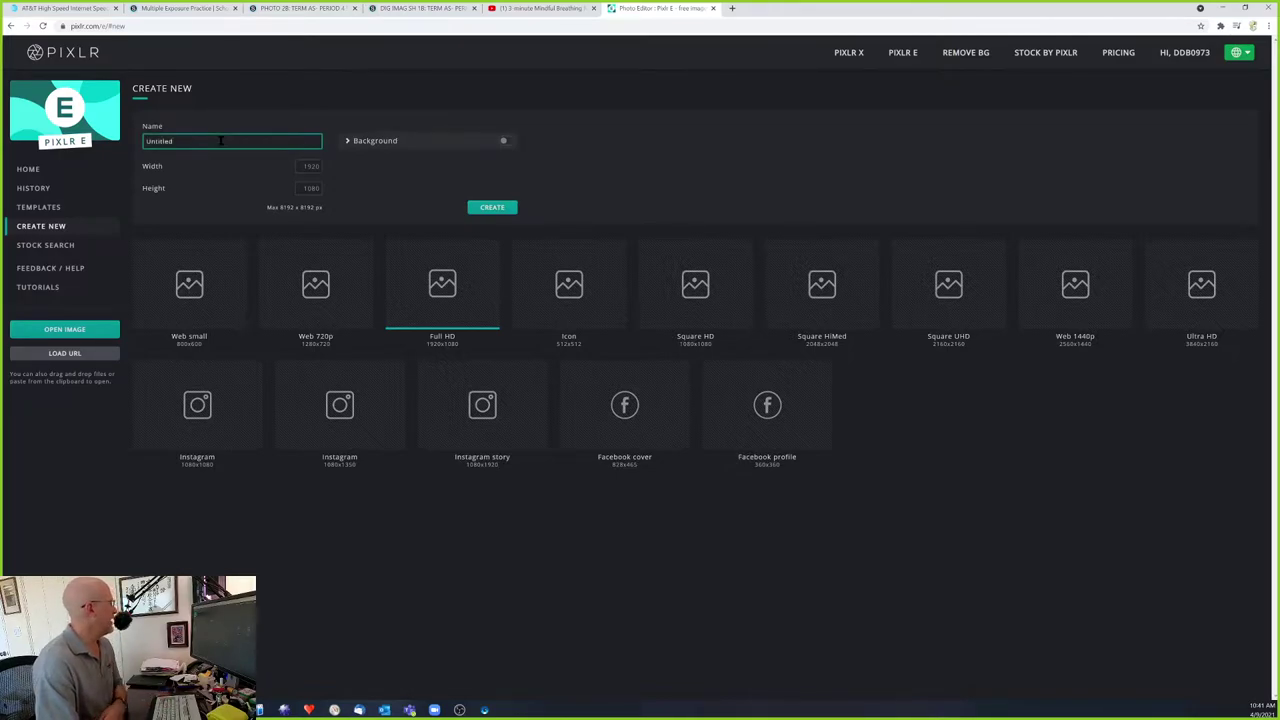
double_click(220, 141)
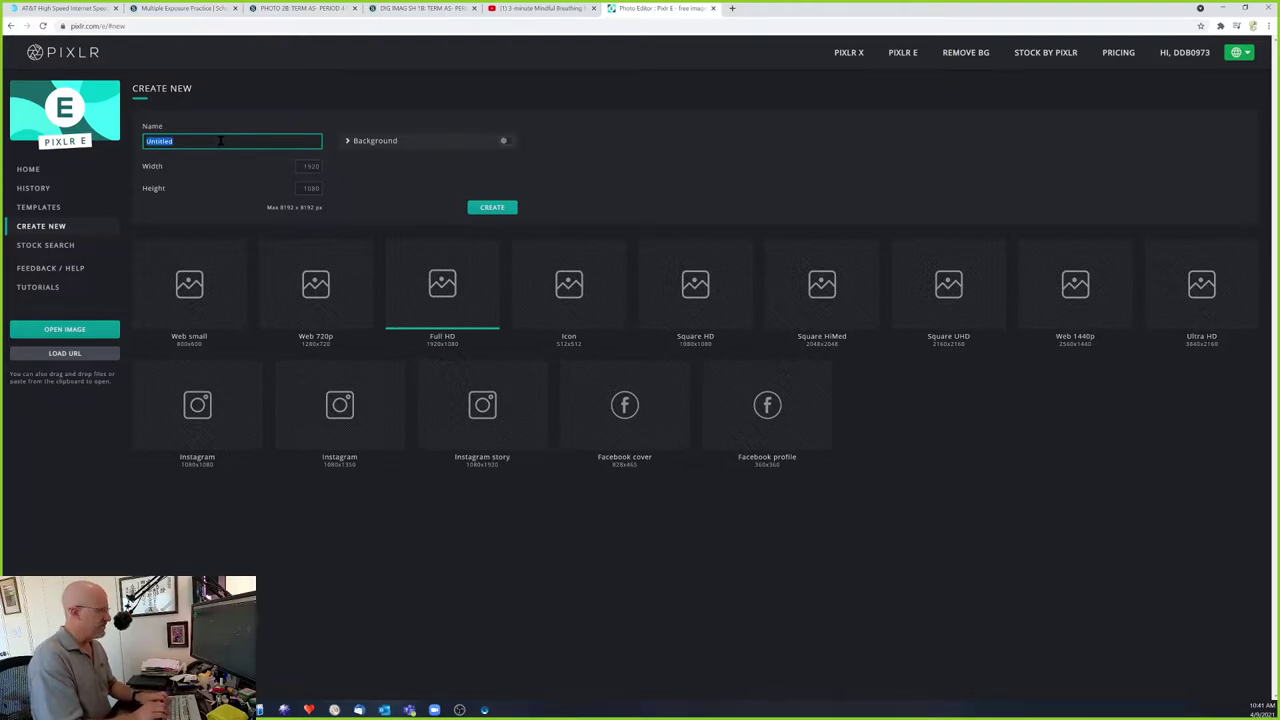
type("Multiple VI")
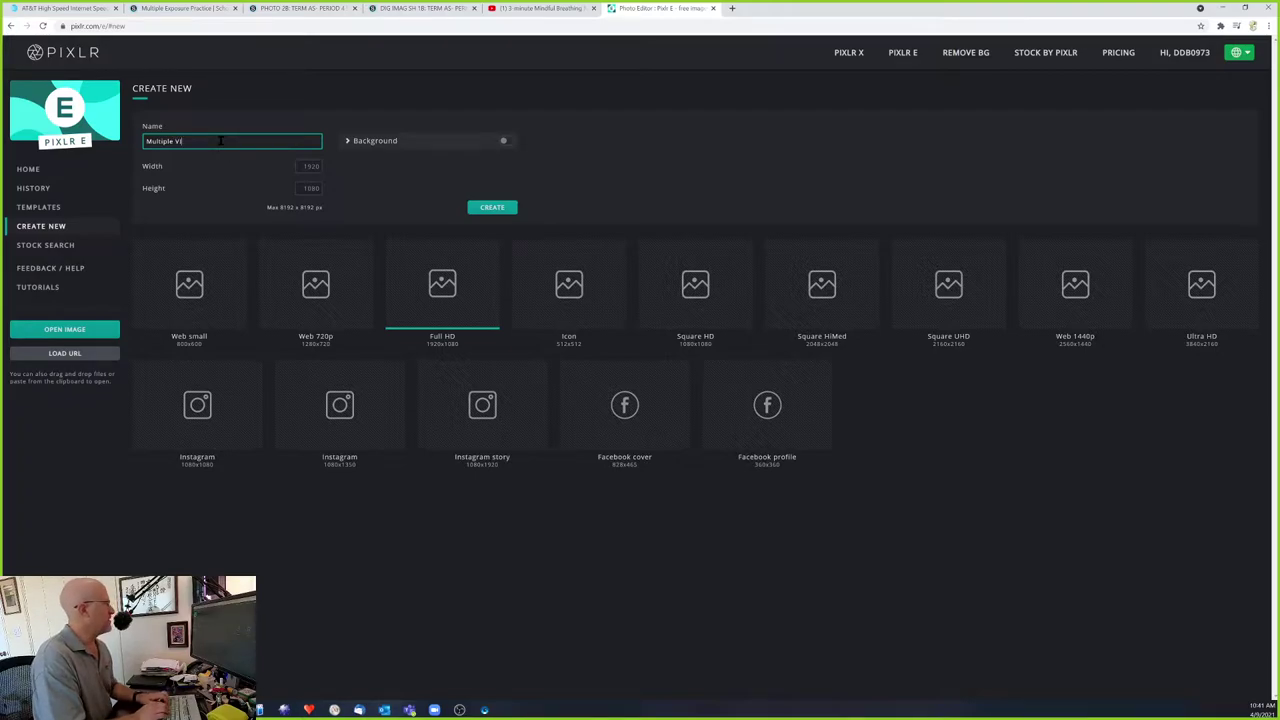
left_click(492, 207)
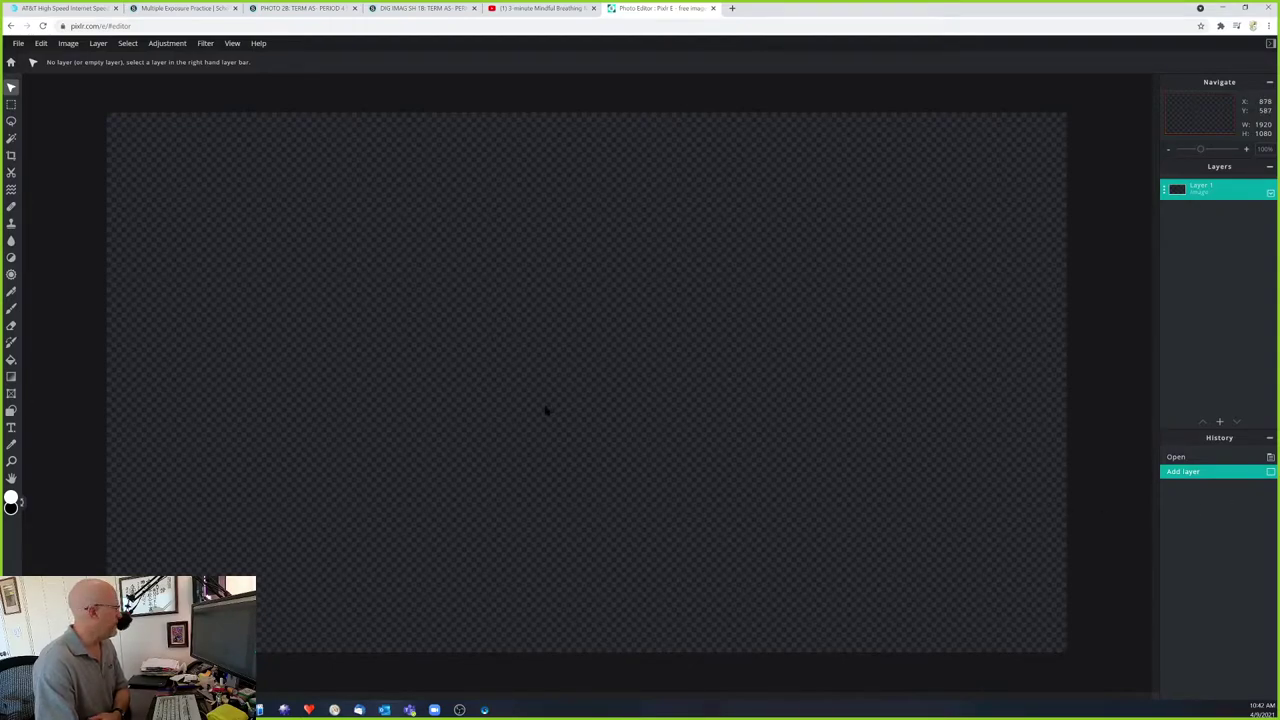
Insert the photo DSC_0003_1.JPG as an image layer from the Layers panel
left_click(1219, 422)
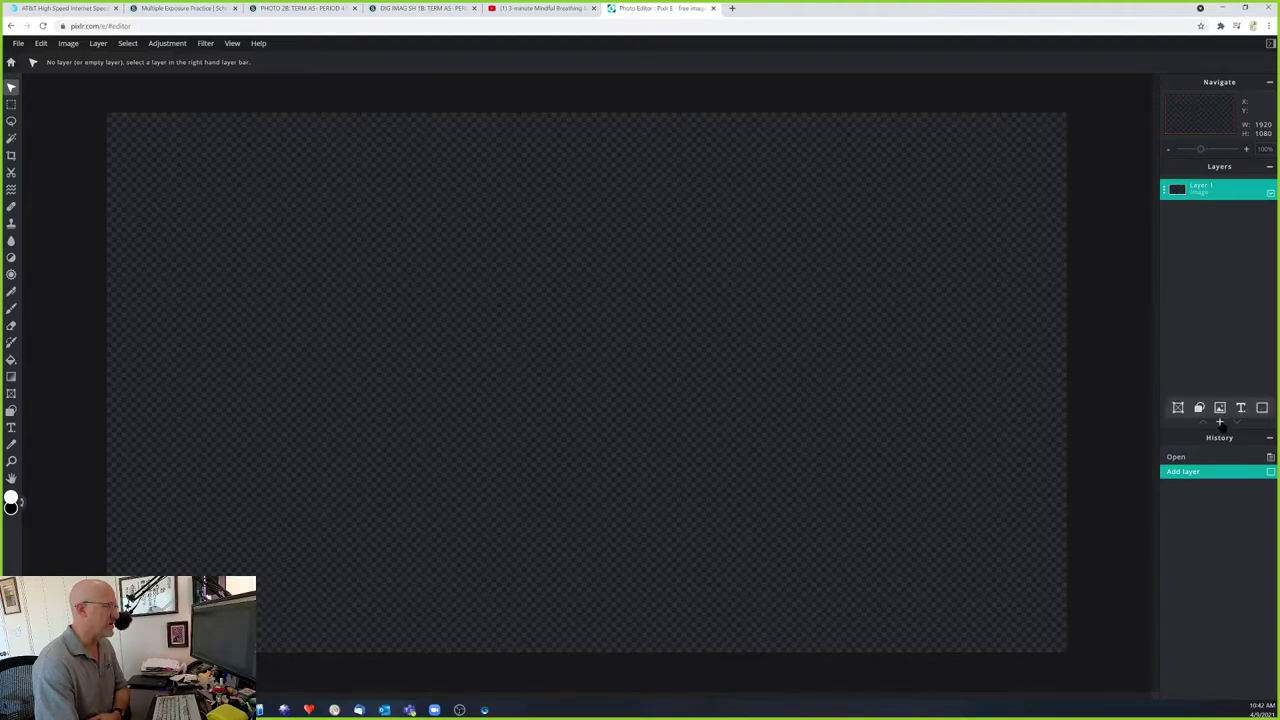
left_click(1219, 412)
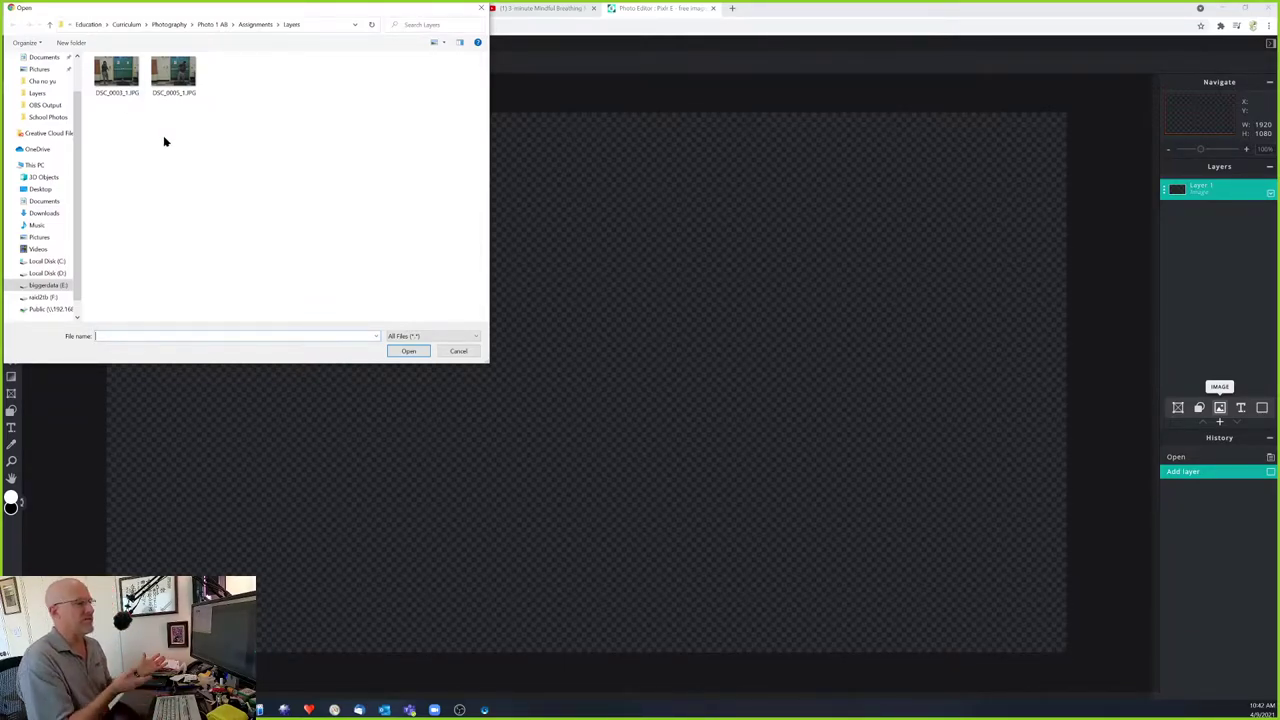
left_click(116, 72)
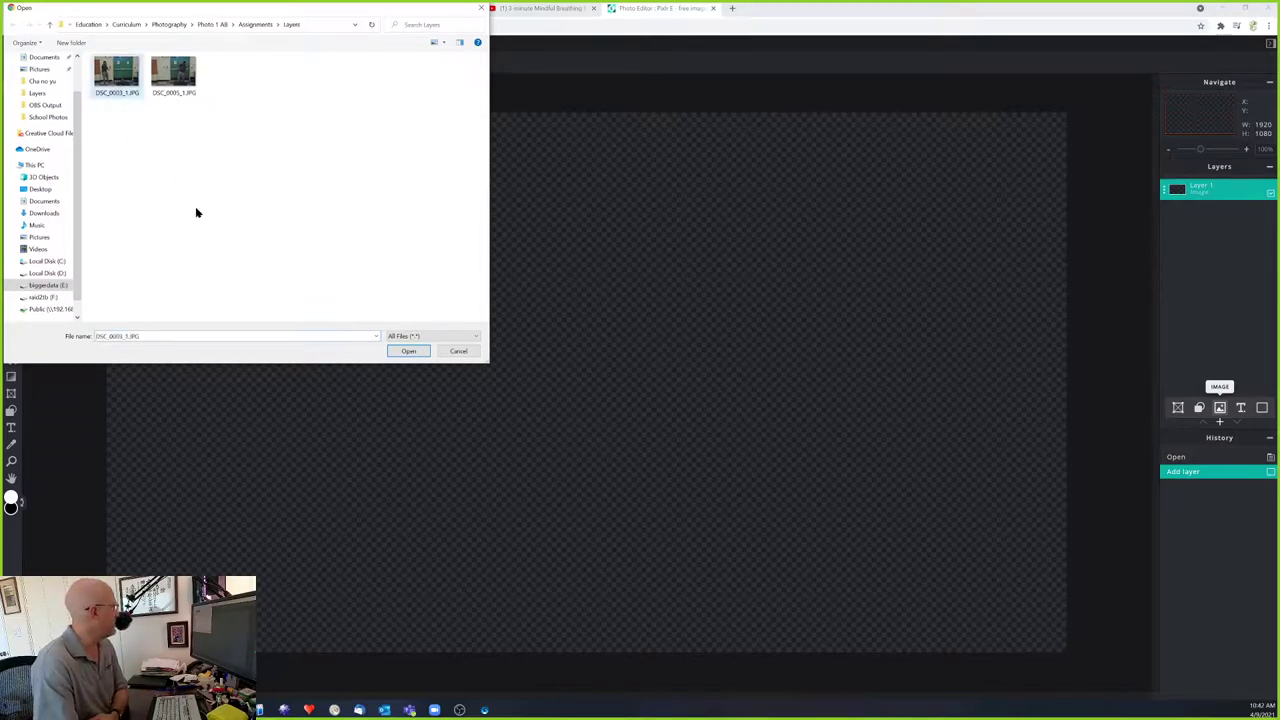
left_click(408, 351)
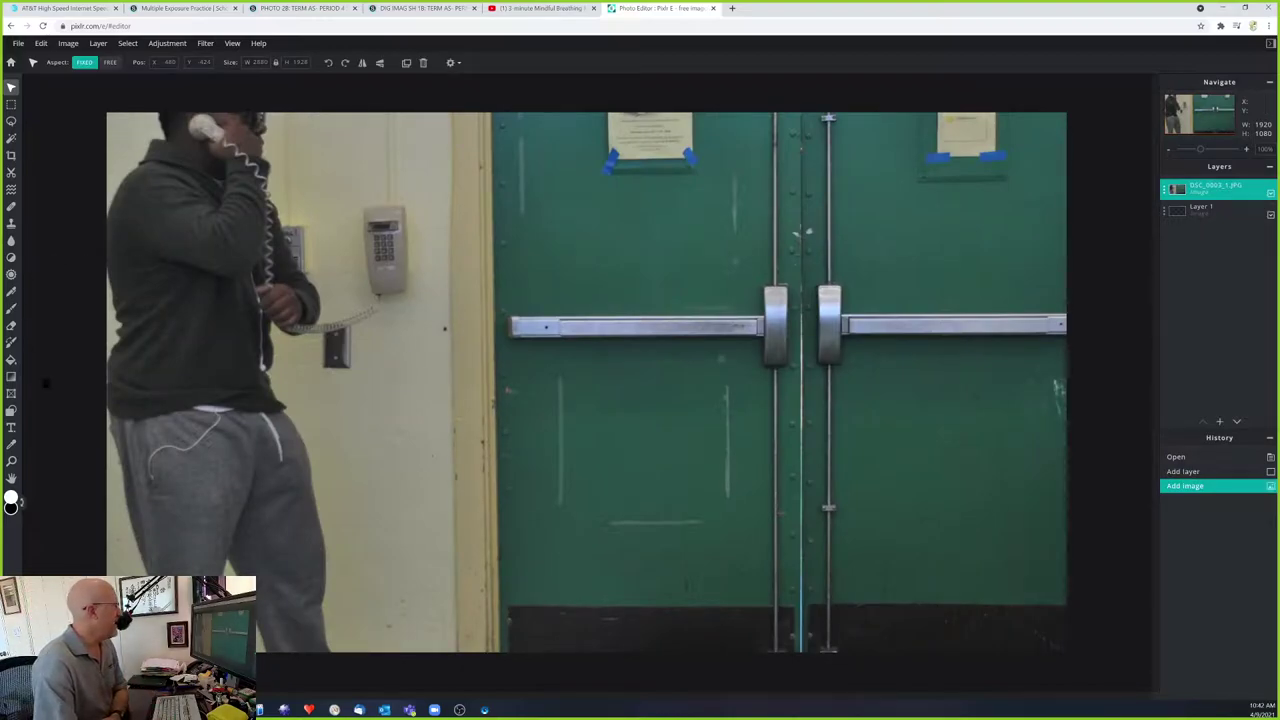
Position the phone-call layer at X 0, Y 0 and resize it to 1080 px high (1613 × 1080)
scroll(517, 377, "down", 2)
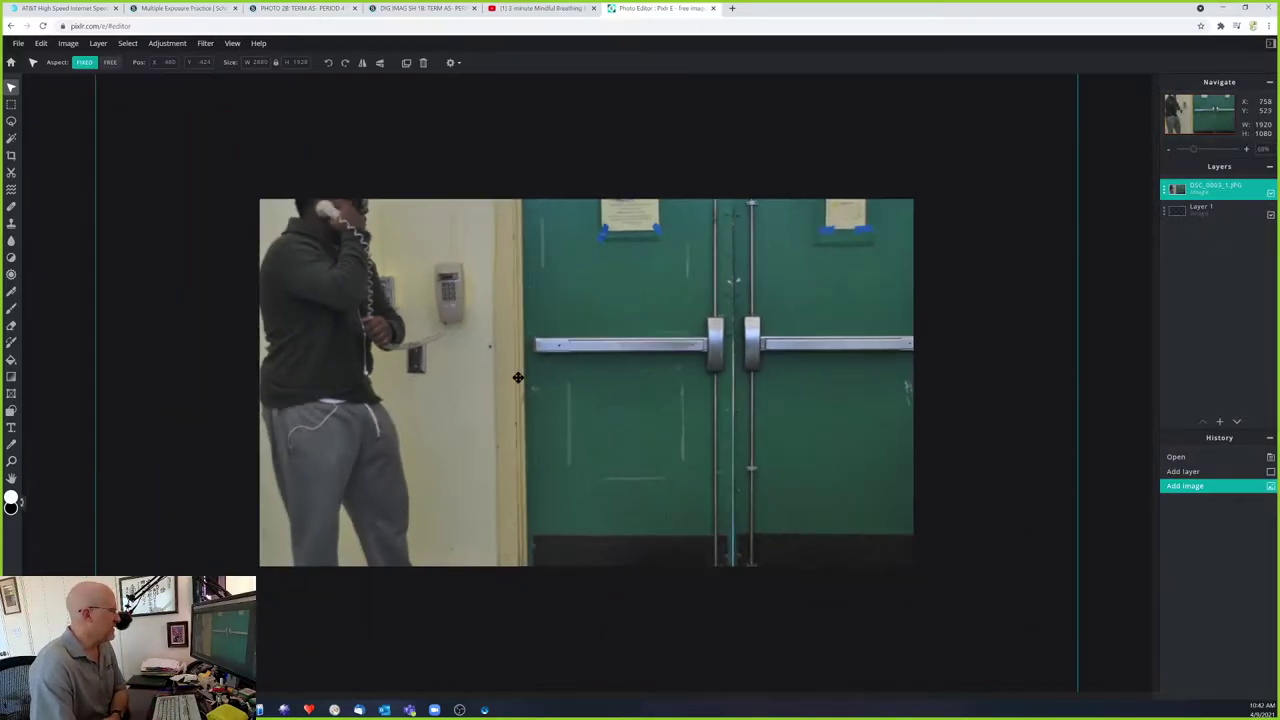
scroll(517, 377, "down", 2)
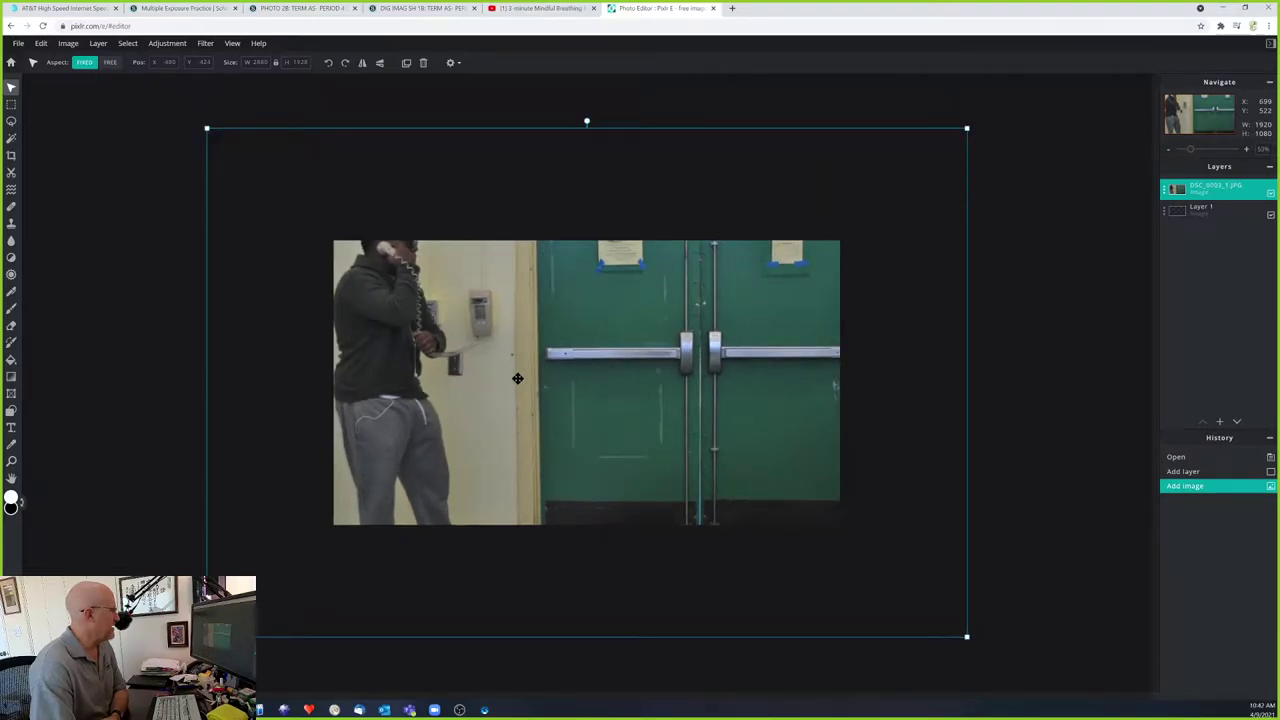
scroll(517, 378, "up", 4)
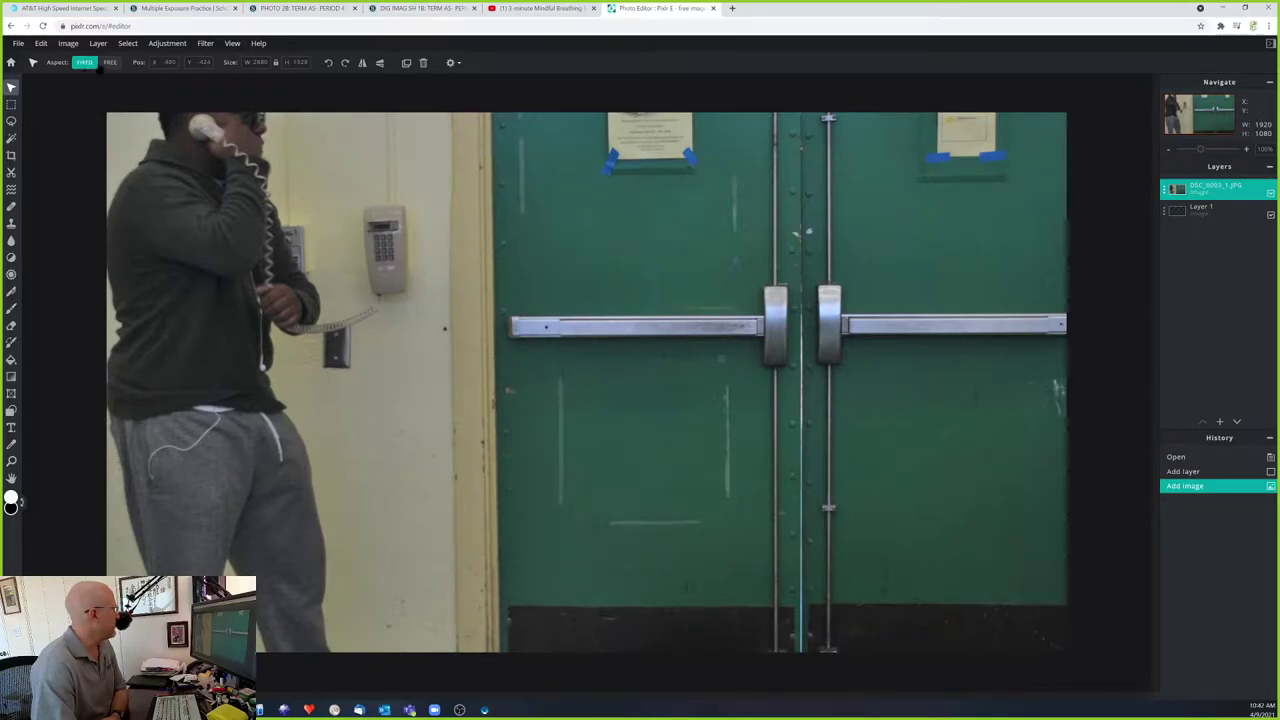
left_click(165, 62)
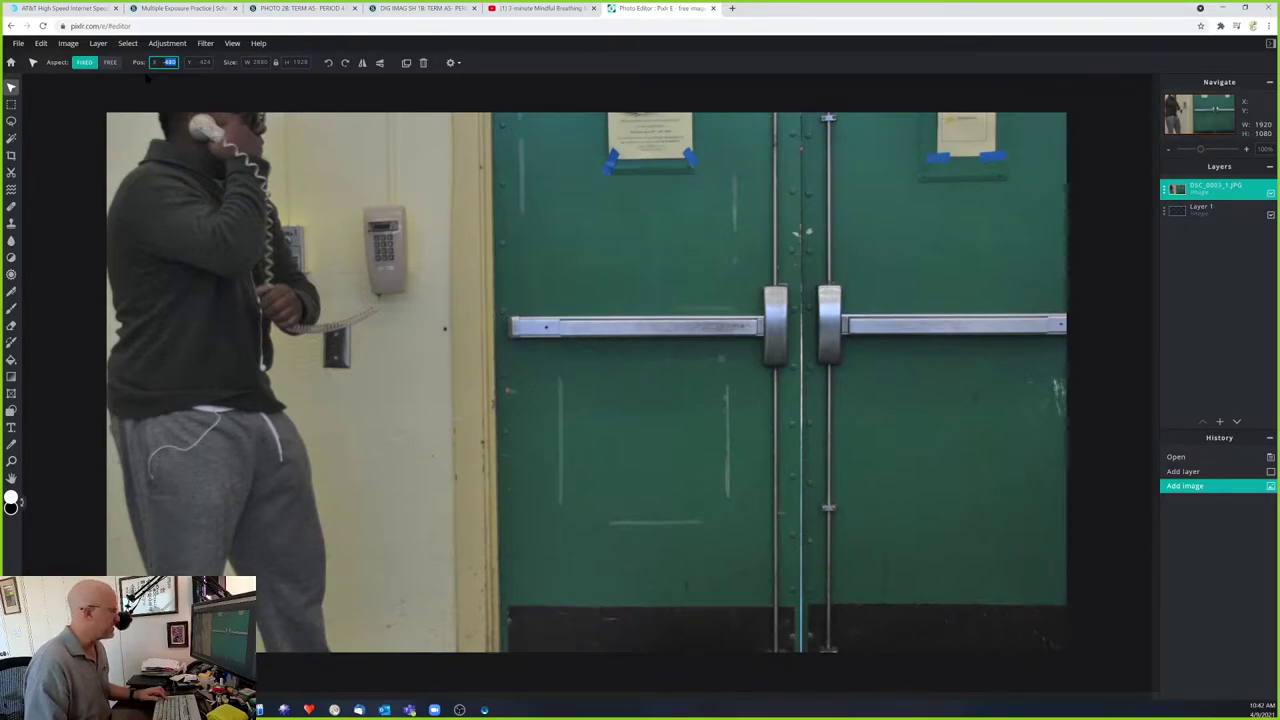
type("0")
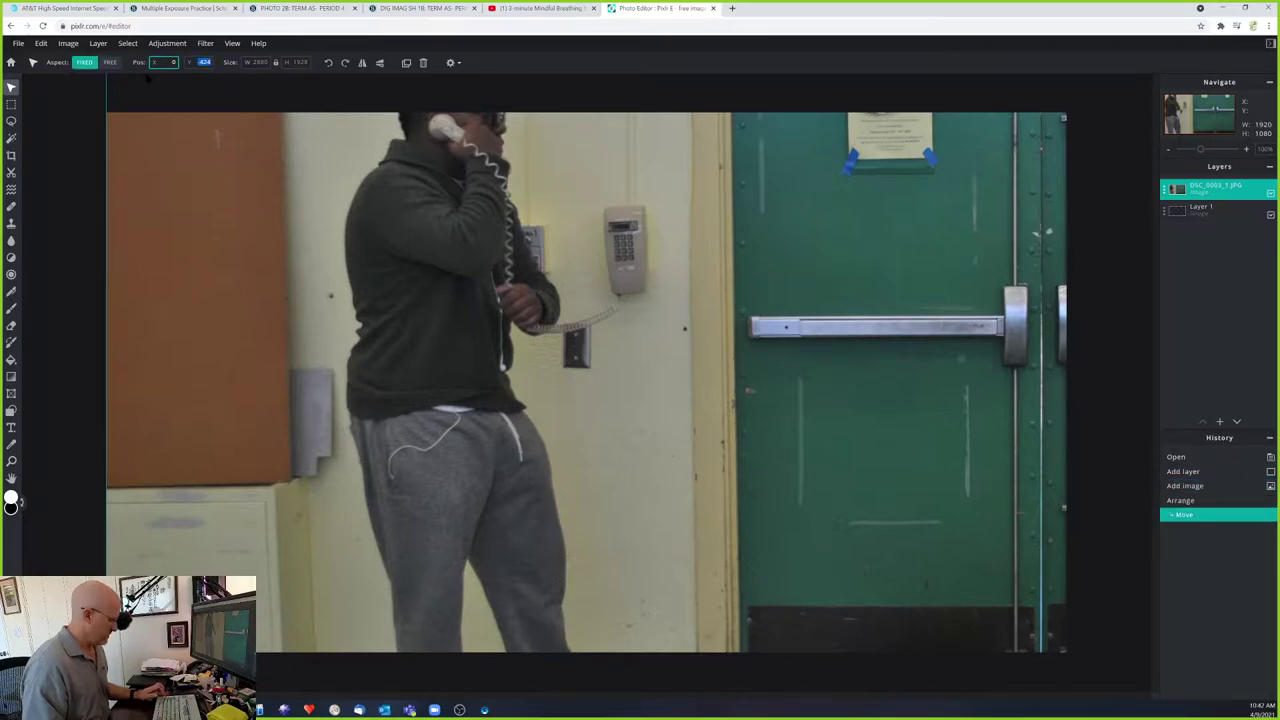
key("Tab")
type("0")
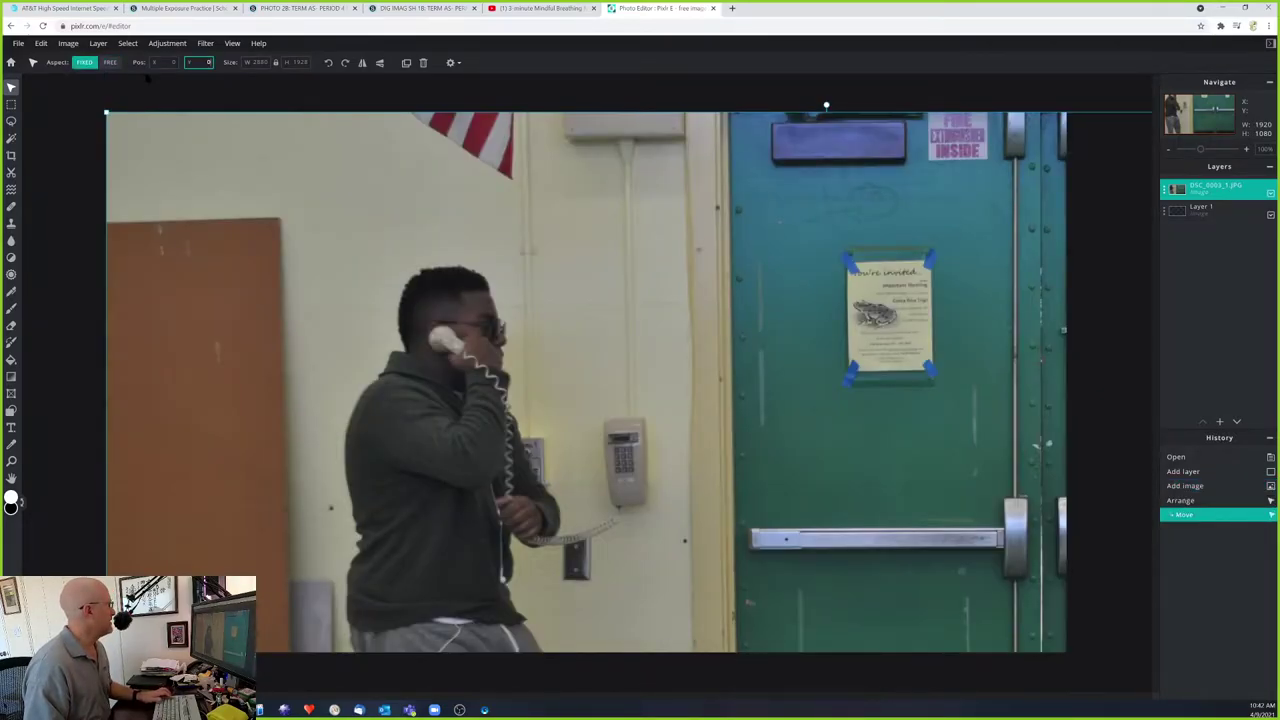
key("Tab")
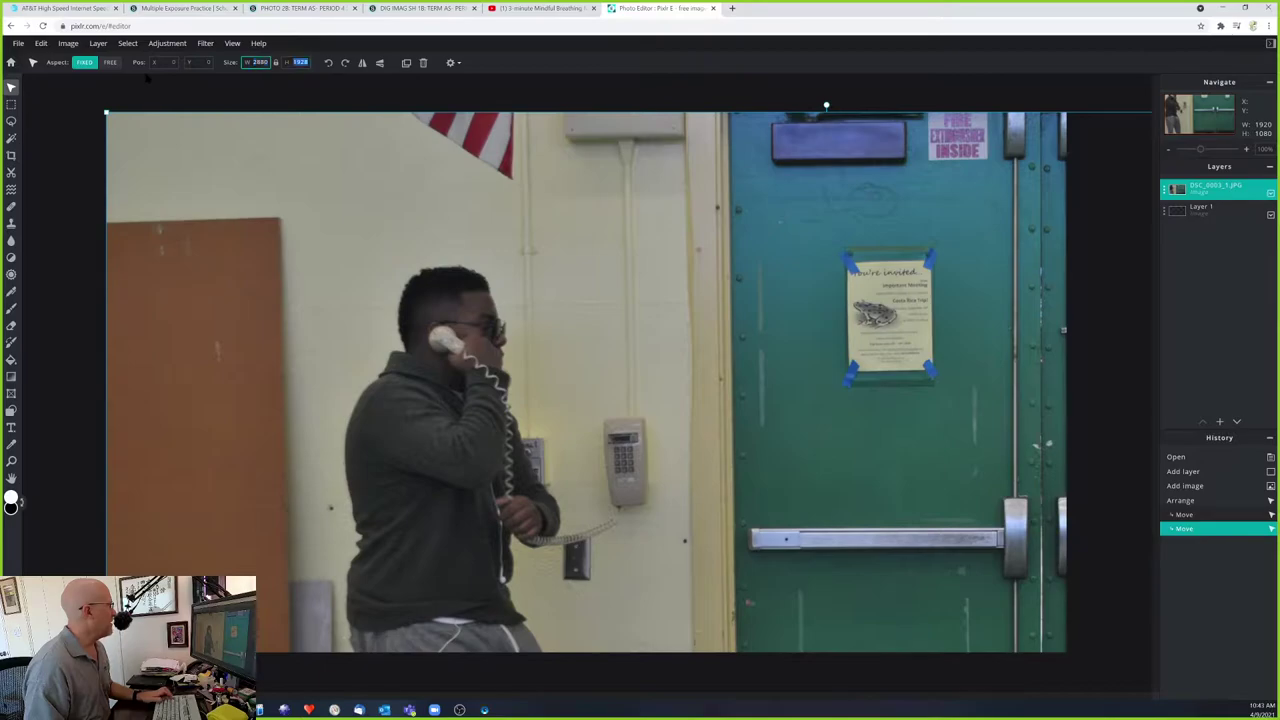
key("Tab")
type("1080")
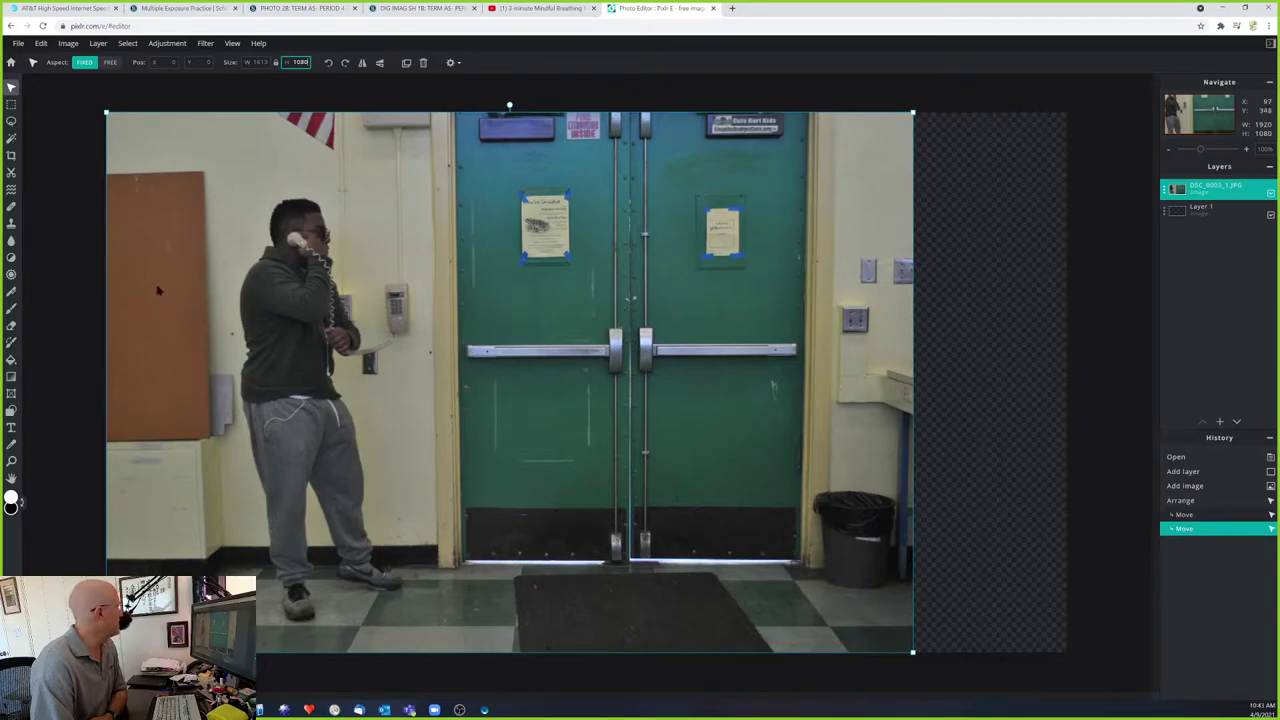
mouse_move(1198, 426)
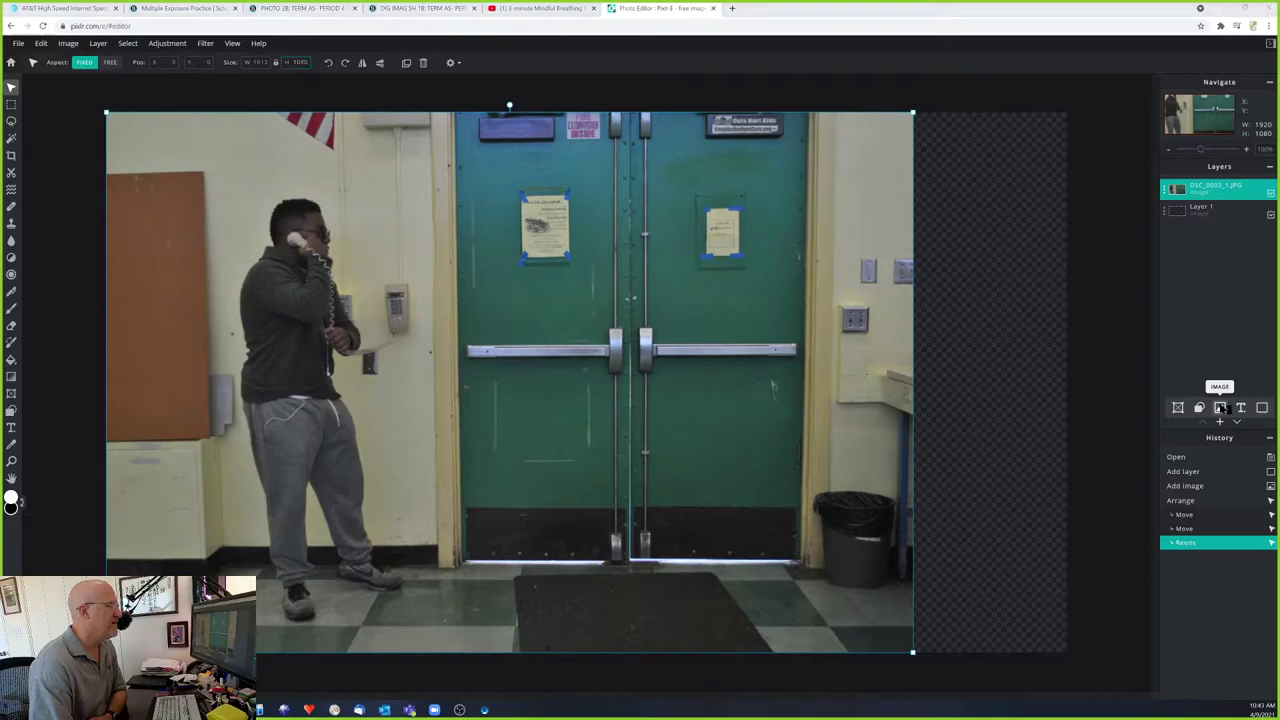
Add DSC_0005_1.JPG as a new image layer
left_click(1220, 408)
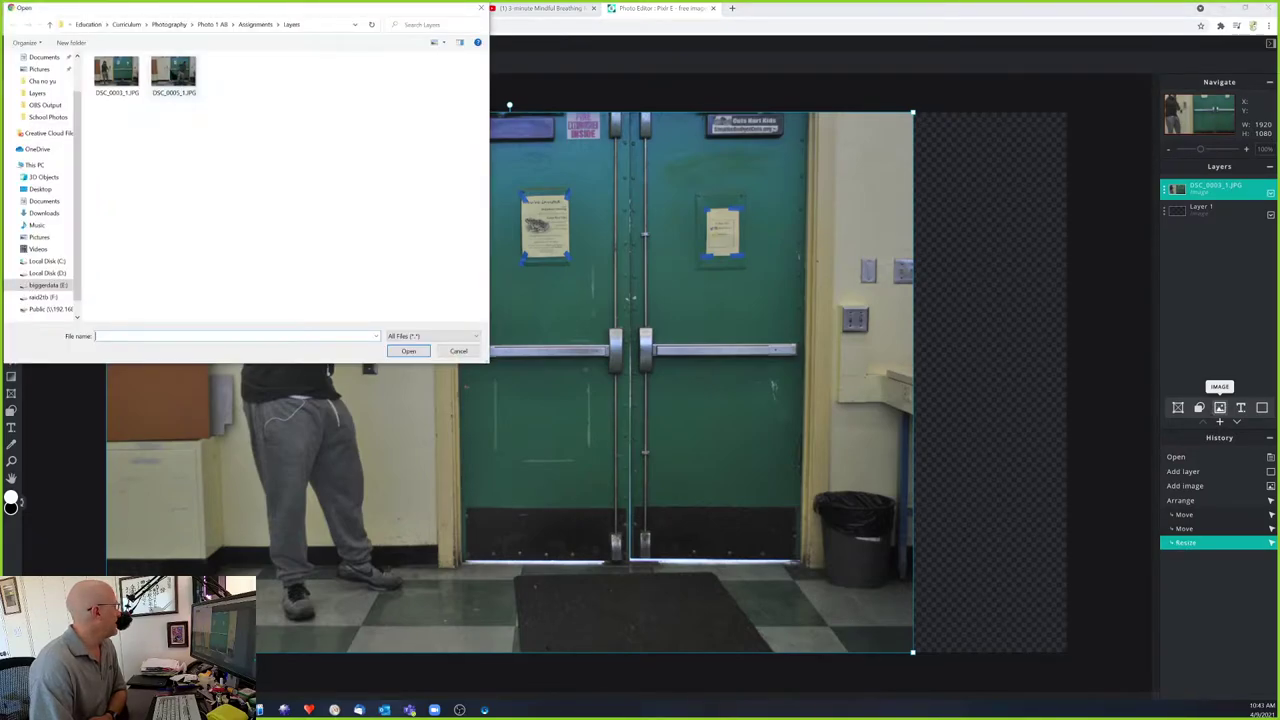
left_click(176, 80)
left_click(407, 351)
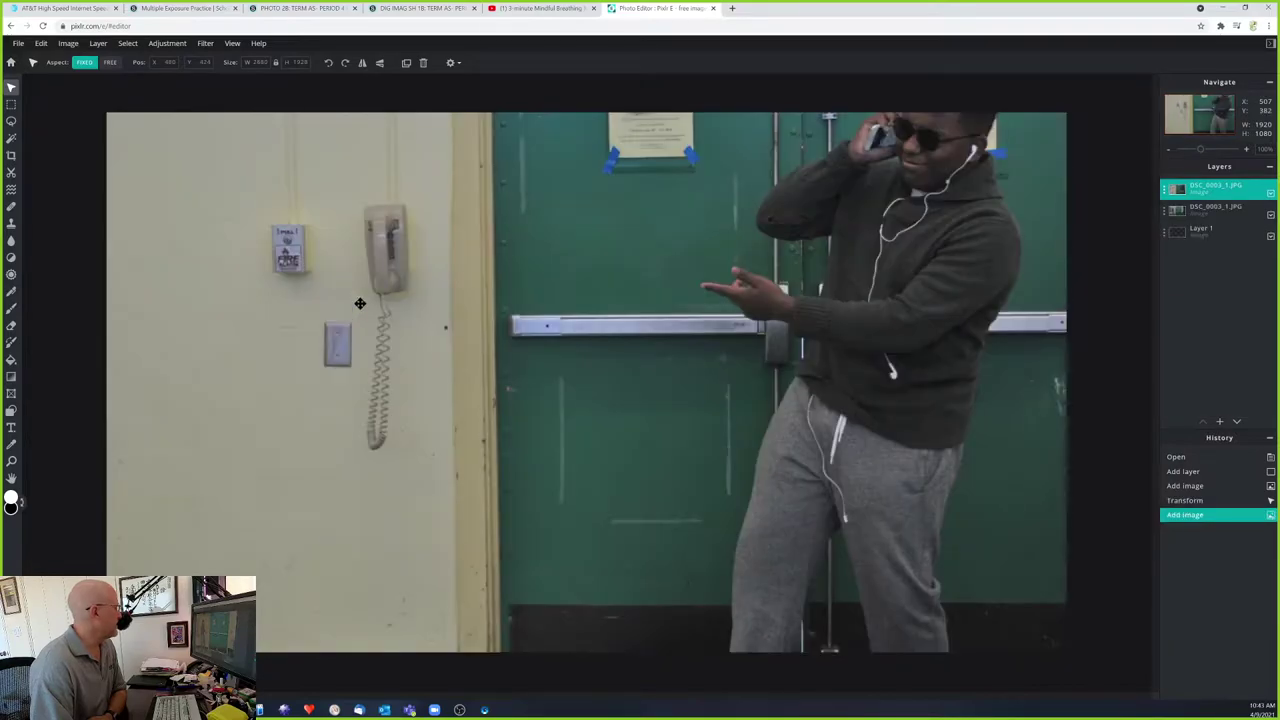
Place the new layer at X 0, Y 0 and resize it to 1080 px high
double_click(164, 62)
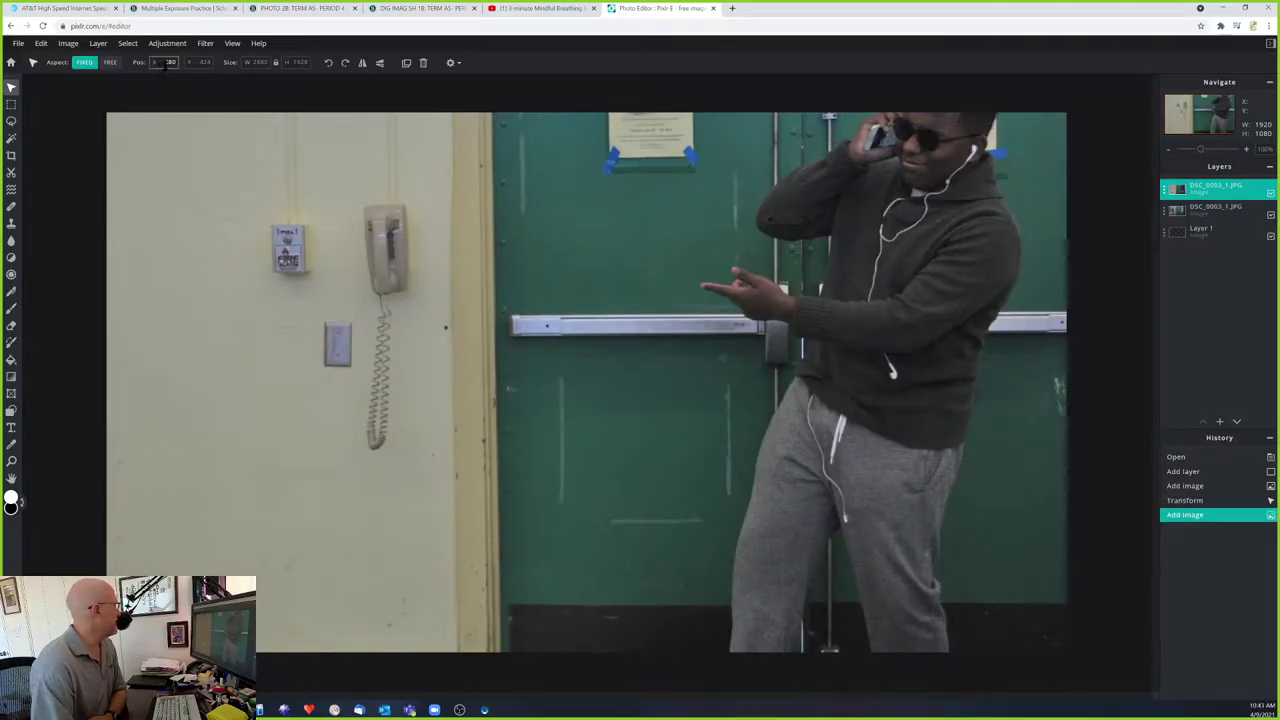
type("0")
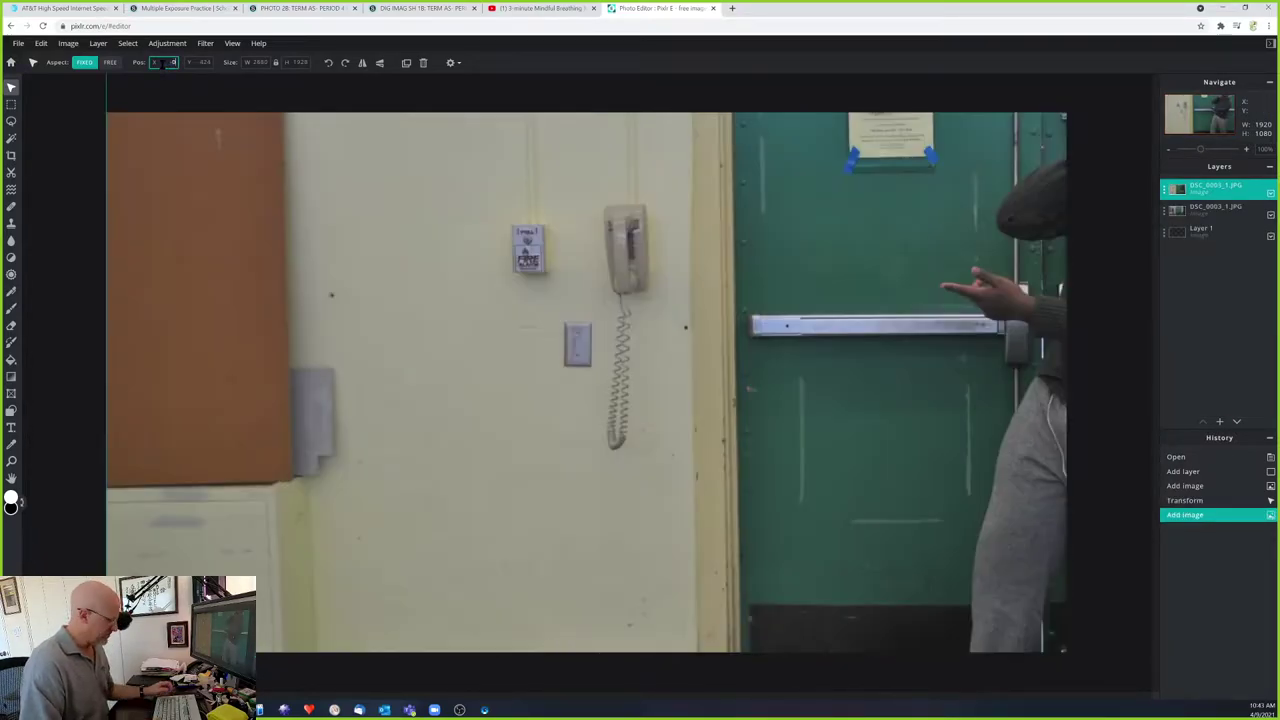
key("Tab")
type("0")
key("Tab")
key("Tab")
type("1080")
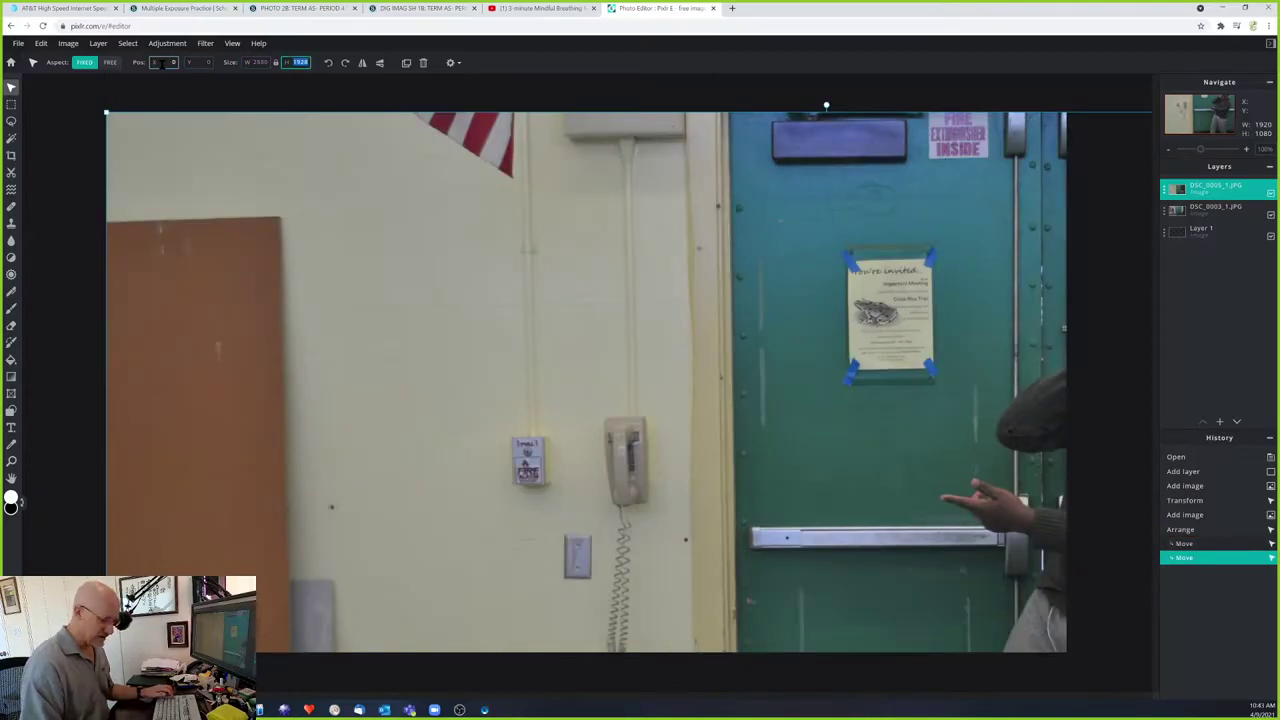
key("Return")
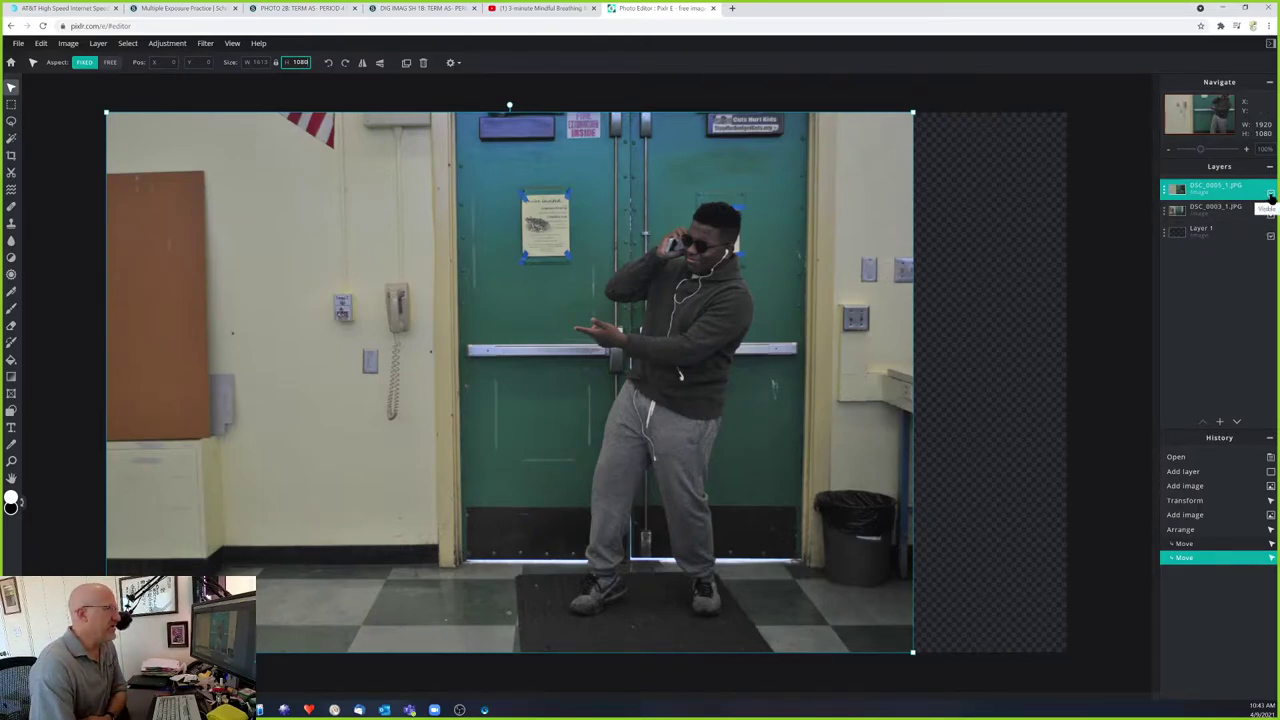
Toggle the DSC_0005_1.JPG layer's visibility to compare both shots, ending with it visible
left_click(1271, 194)
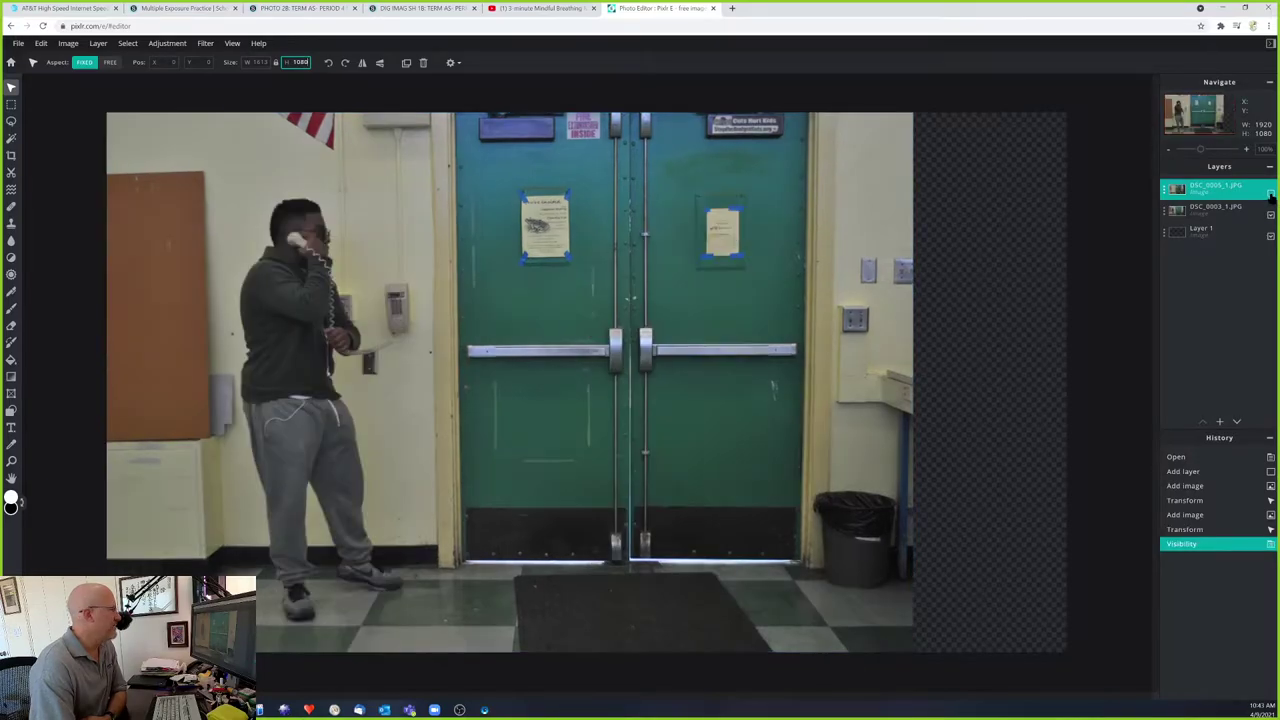
left_click(1271, 194)
left_click(1271, 194)
left_click(1271, 194)
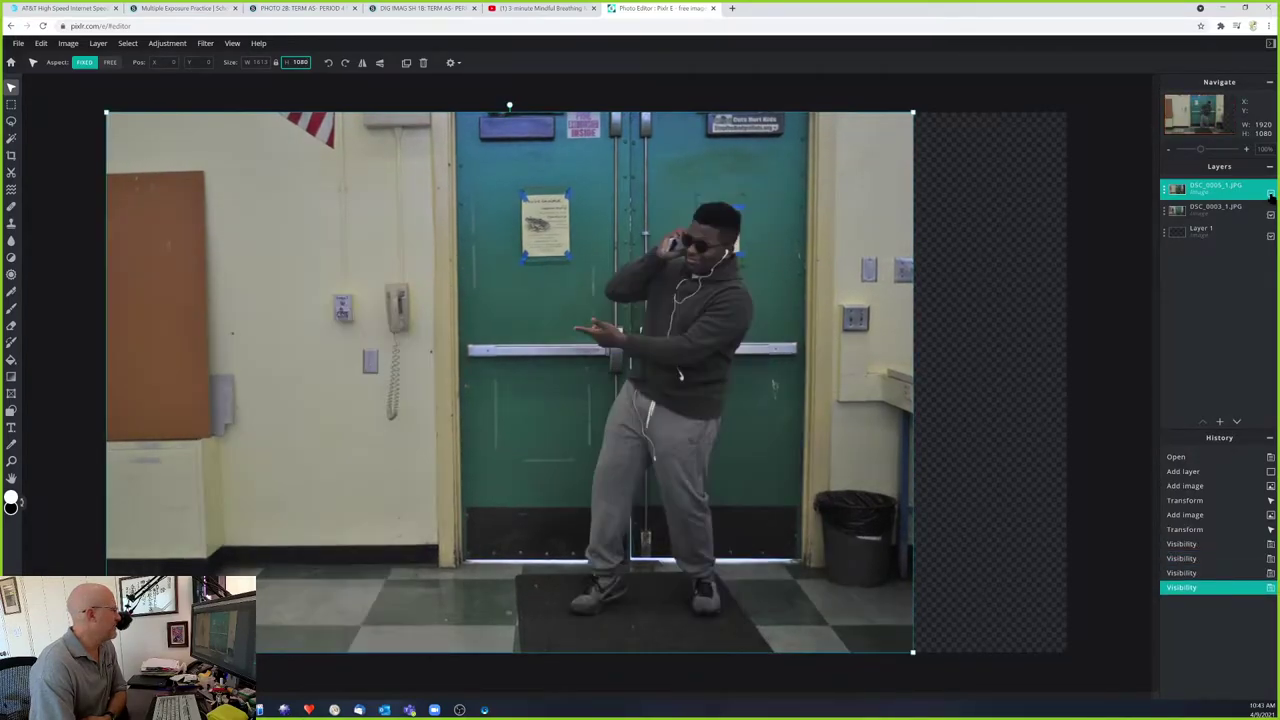
left_click(1271, 194)
left_click(1271, 194)
left_click(1271, 194)
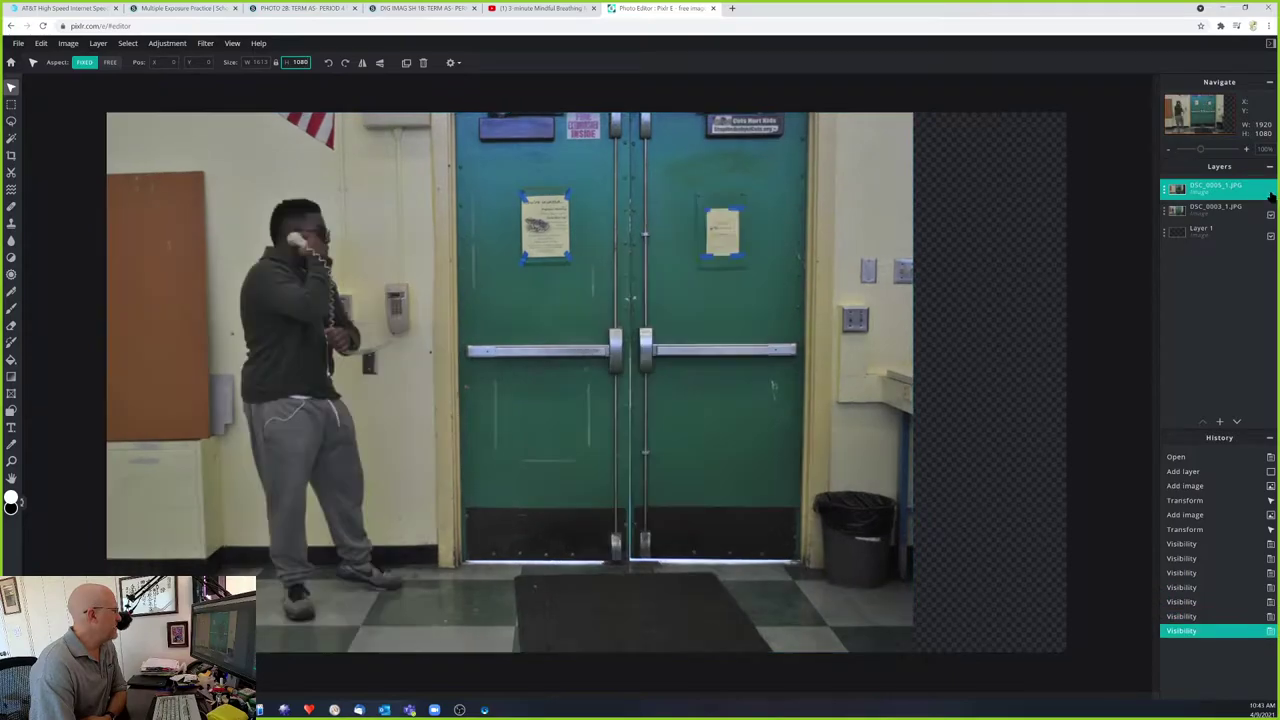
left_click(1271, 194)
left_click(1271, 194)
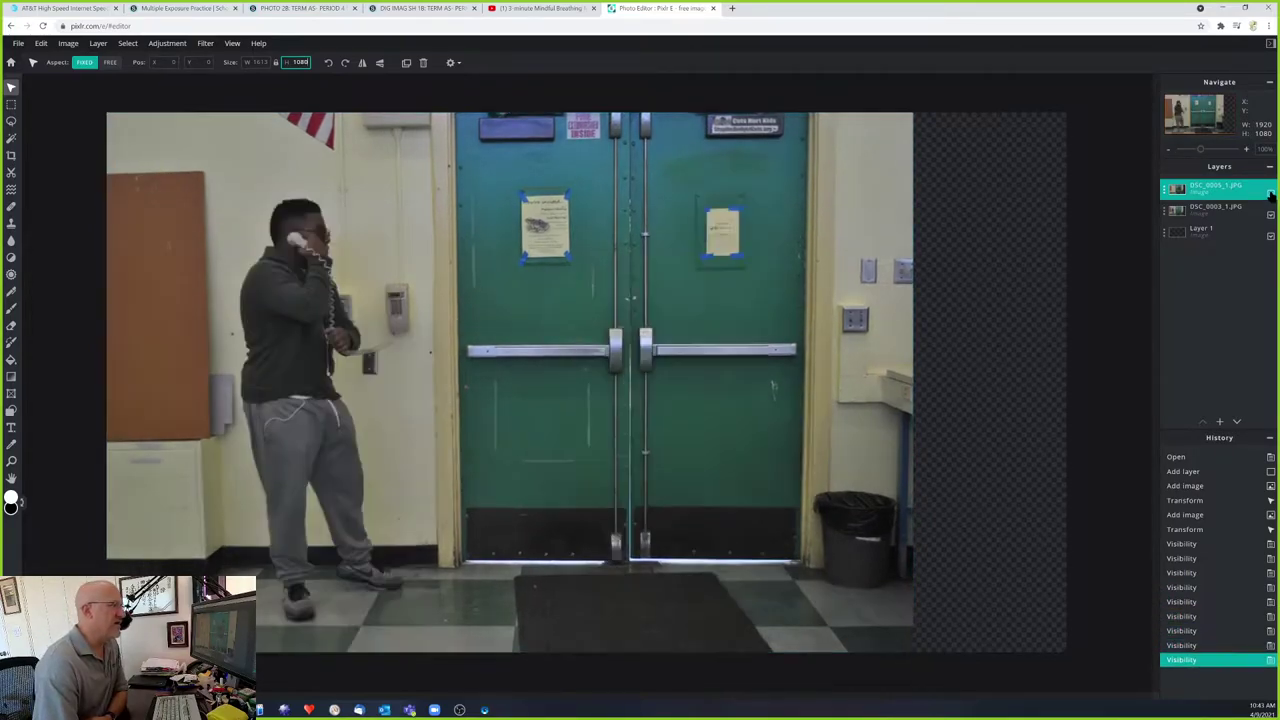
left_click(1271, 194)
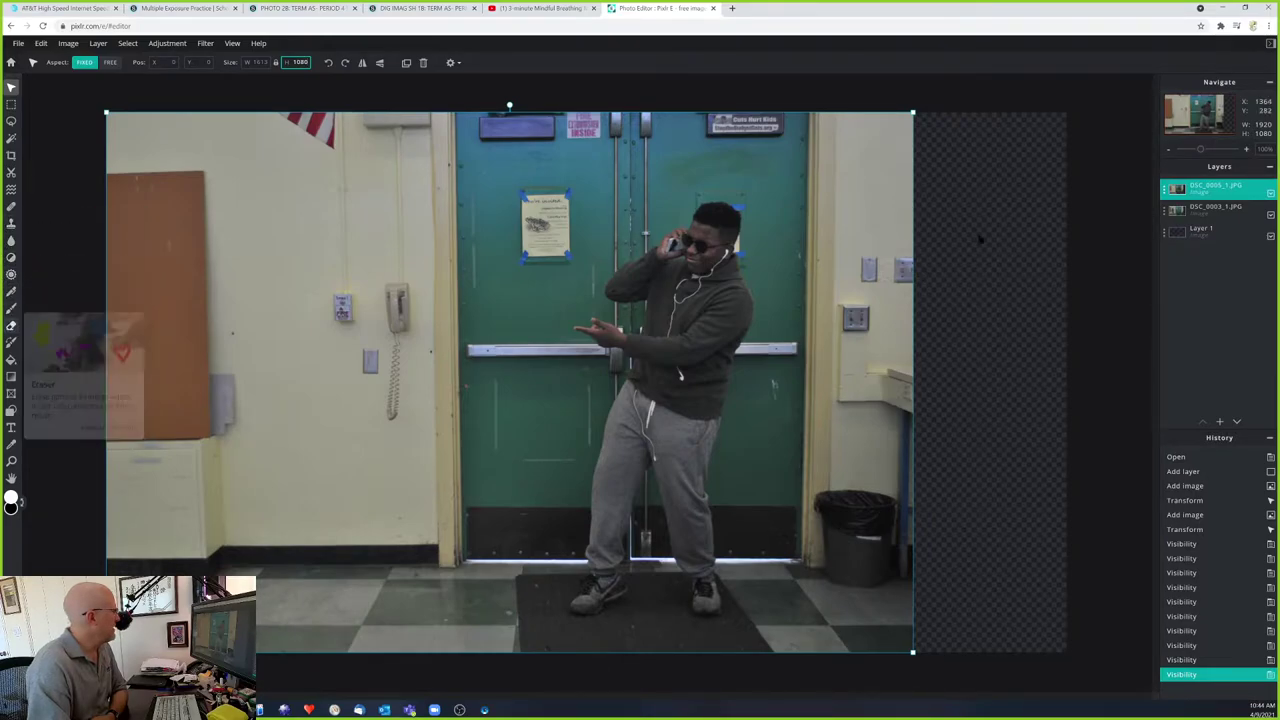
Select the DSC_0005_1.JPG layer and set the Eraser brush size to 69 px
left_click(1214, 189)
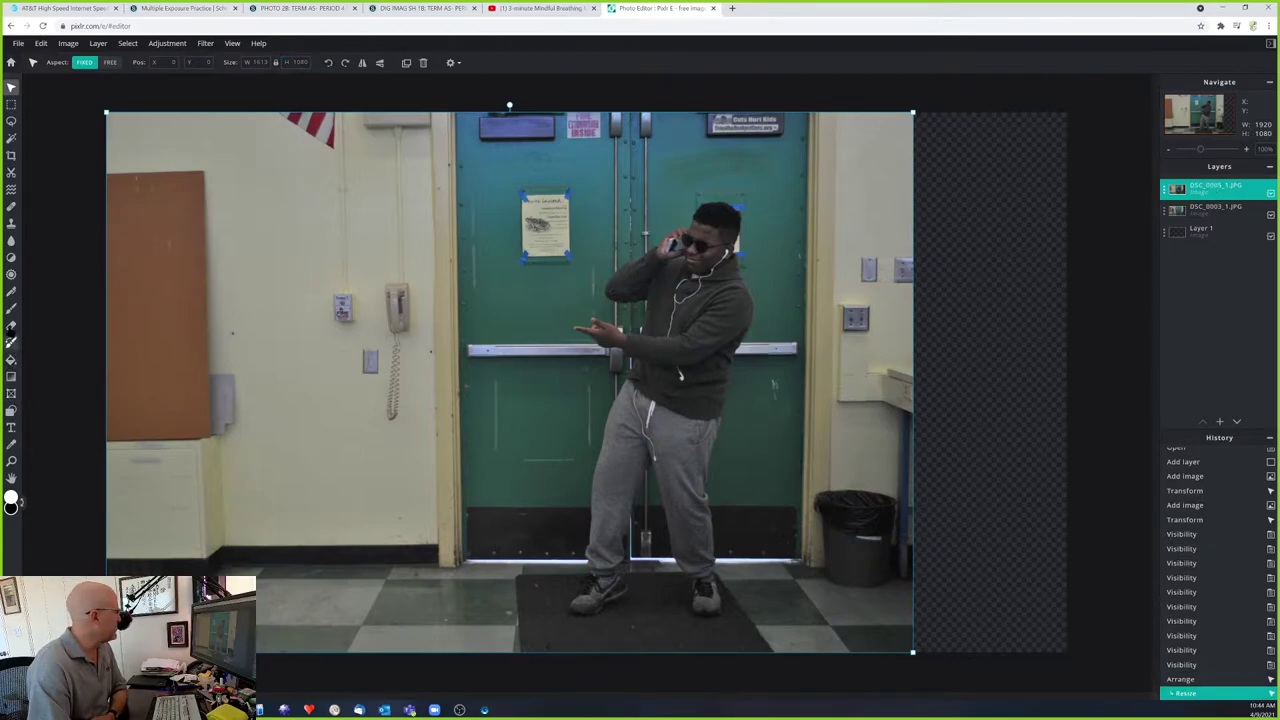
left_click(11, 327)
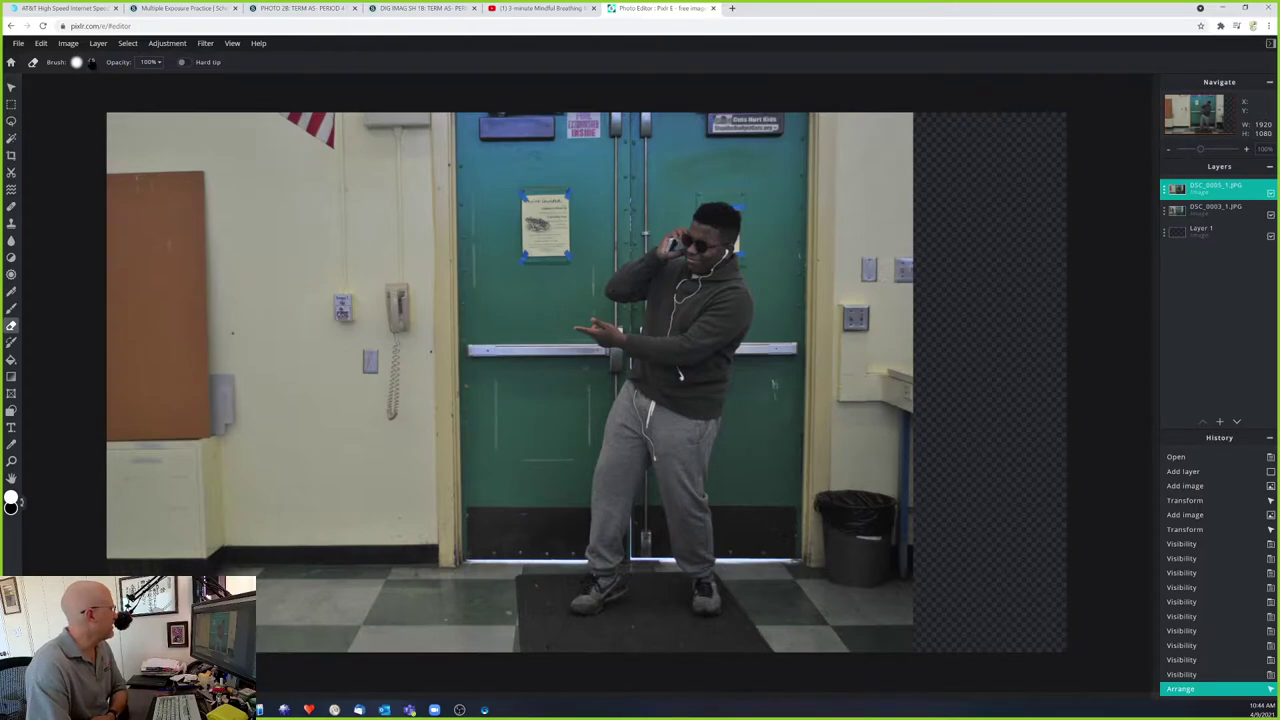
left_click(91, 63)
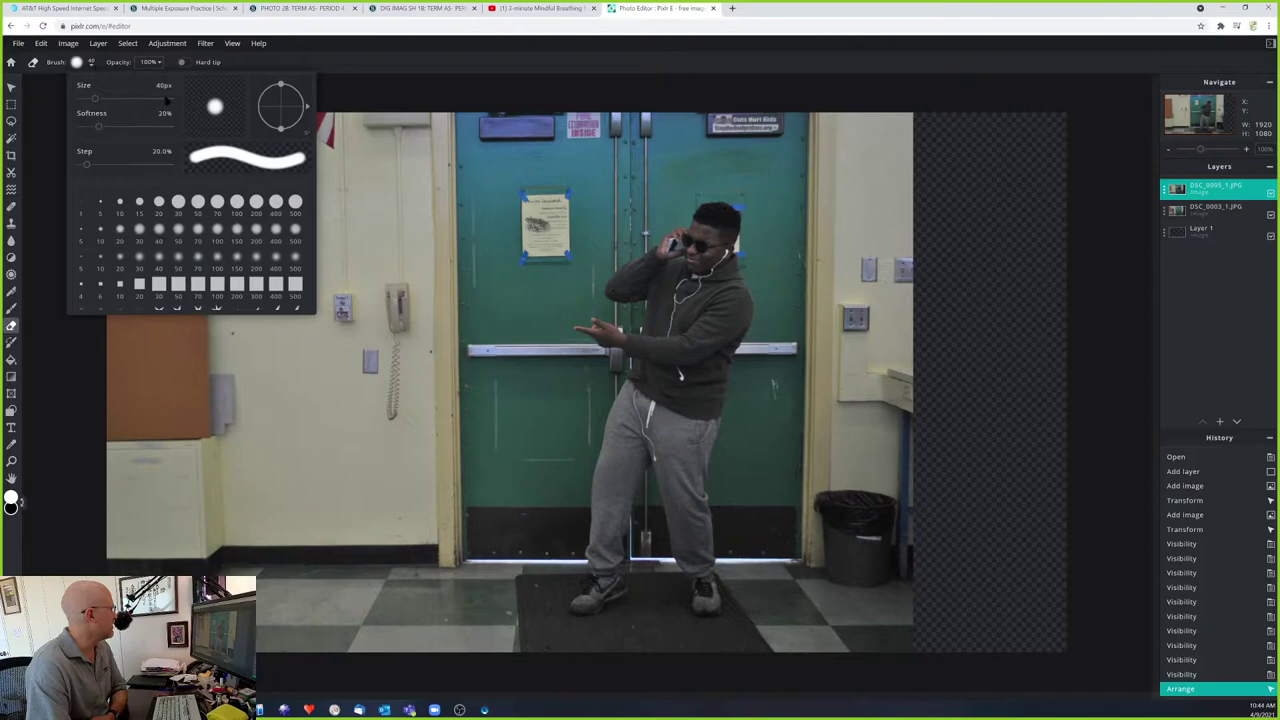
left_click_drag(96, 100, 106, 100)
left_click(314, 347)
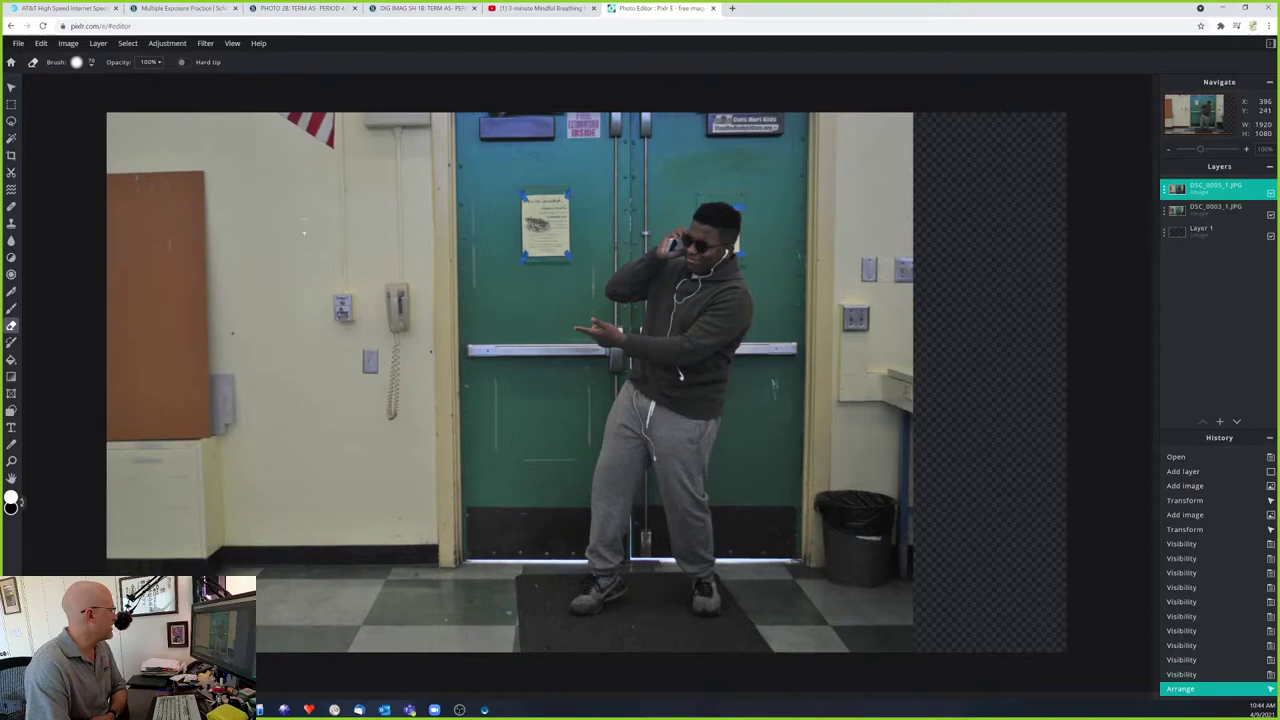
Erase the top layer over the left figure, wall phone, cord and hips to reveal the phone-call man
mouse_move(304, 232)
left_mouse_down()
mouse_move(308, 266)
mouse_move(321, 256)
mouse_move(302, 208)
mouse_move(274, 210)
mouse_move(273, 264)
mouse_move(307, 275)
mouse_move(323, 233)
mouse_move(306, 207)
mouse_move(280, 213)
mouse_move(262, 269)
mouse_move(297, 286)
mouse_move(339, 276)
mouse_move(306, 299)
mouse_move(278, 298)
mouse_move(250, 271)
mouse_move(265, 294)
mouse_move(335, 307)
mouse_move(313, 320)
mouse_move(240, 297)
mouse_move(261, 326)
mouse_move(349, 317)
mouse_move(320, 339)
mouse_move(243, 338)
mouse_move(288, 357)
mouse_move(349, 329)
mouse_move(298, 368)
mouse_move(352, 345)
left_mouse_up()
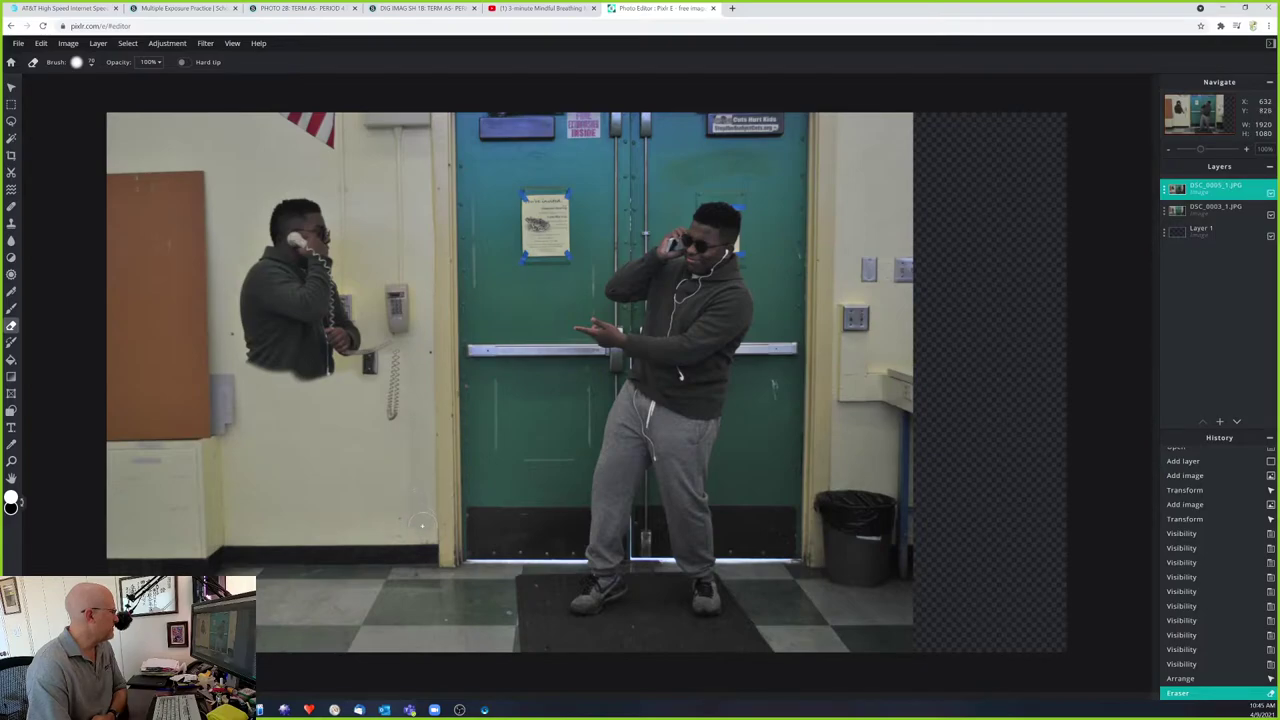
mouse_move(420, 535)
left_mouse_down()
mouse_move(362, 521)
mouse_move(409, 490)
left_mouse_up()
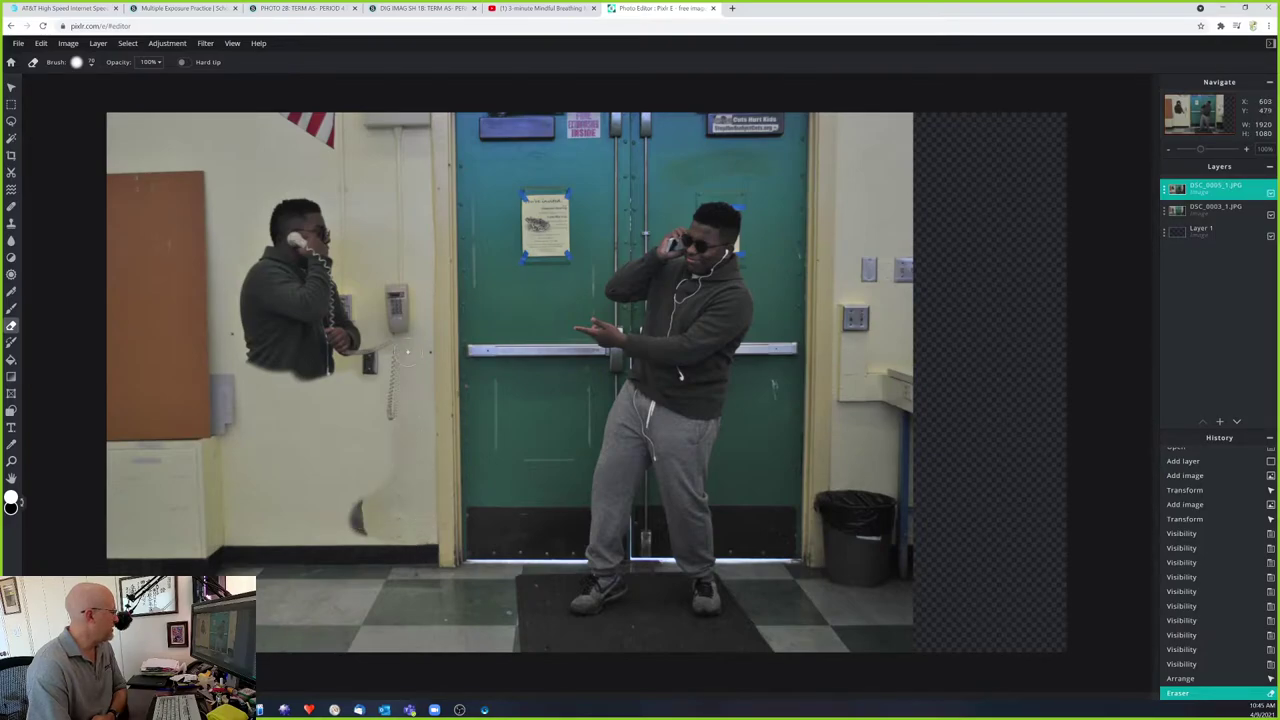
mouse_move(396, 323)
left_mouse_down()
mouse_move(406, 489)
mouse_move(391, 488)
mouse_move(373, 340)
mouse_move(366, 505)
mouse_move(355, 506)
mouse_move(331, 409)
mouse_move(329, 351)
mouse_move(352, 455)
left_mouse_up()
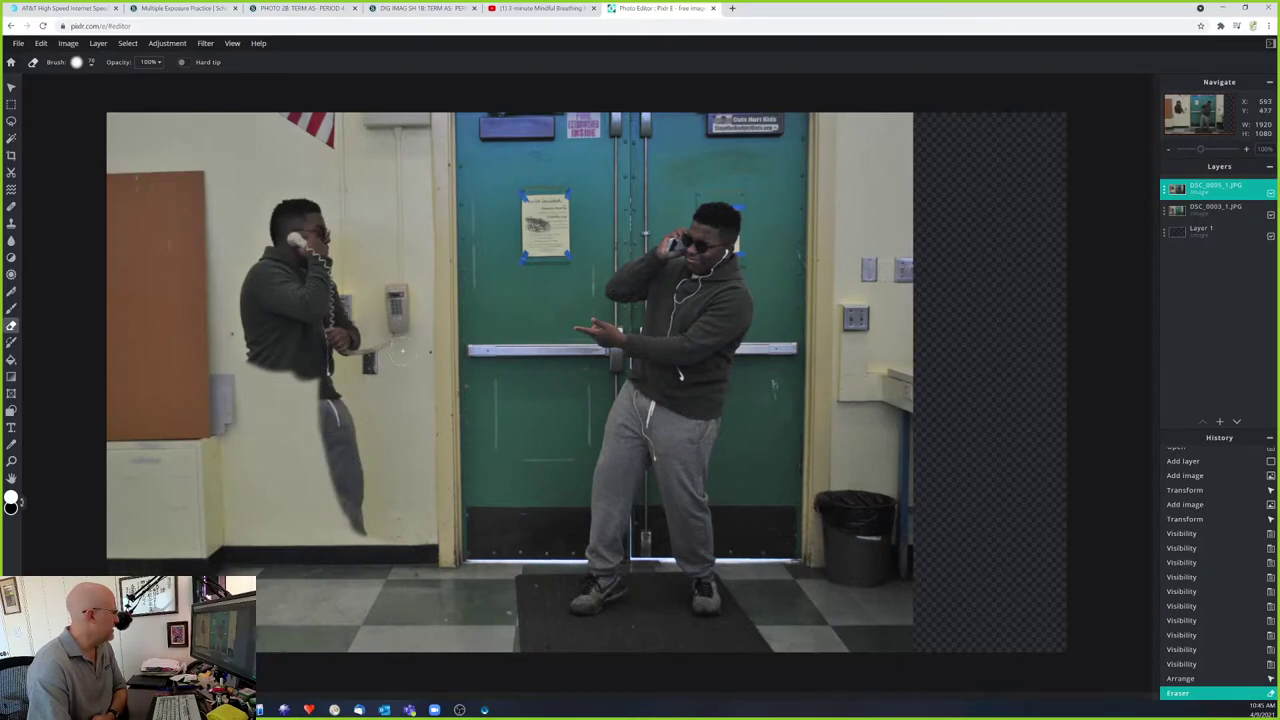
mouse_move(254, 365)
left_mouse_down()
mouse_move(322, 386)
mouse_move(293, 401)
mouse_move(246, 387)
mouse_move(313, 428)
mouse_move(256, 426)
mouse_move(333, 445)
mouse_move(257, 449)
mouse_move(290, 475)
mouse_move(321, 471)
mouse_move(265, 441)
mouse_move(344, 508)
mouse_move(361, 562)
mouse_move(313, 496)
mouse_move(338, 560)
mouse_move(401, 574)
mouse_move(339, 584)
mouse_move(401, 593)
mouse_move(315, 605)
mouse_move(350, 631)
mouse_move(391, 613)
mouse_move(324, 658)
mouse_move(363, 645)
mouse_move(401, 581)
mouse_move(361, 630)
mouse_move(278, 633)
mouse_move(288, 650)
mouse_move(318, 649)
mouse_move(306, 606)
mouse_move(284, 642)
left_mouse_up()
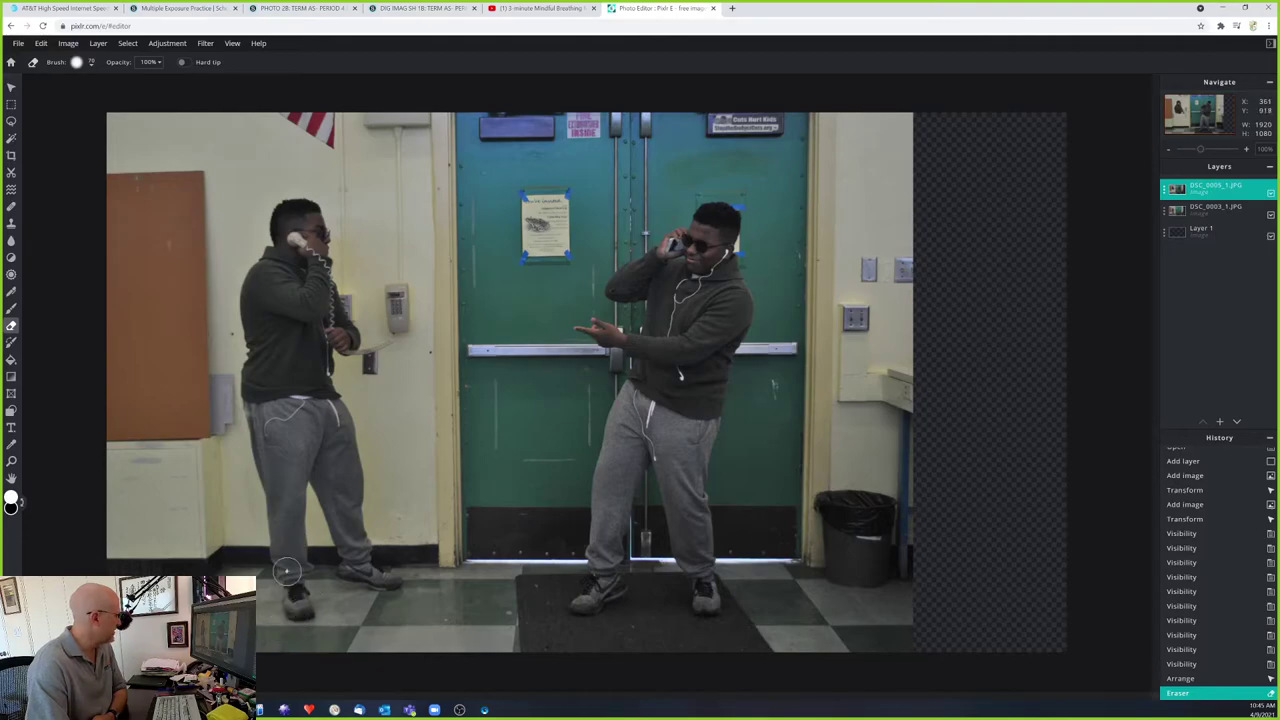
left_click_drag(286, 570, 269, 620)
mouse_move(354, 566)
left_mouse_down()
mouse_move(372, 597)
mouse_move(349, 651)
mouse_move(296, 592)
left_mouse_up()
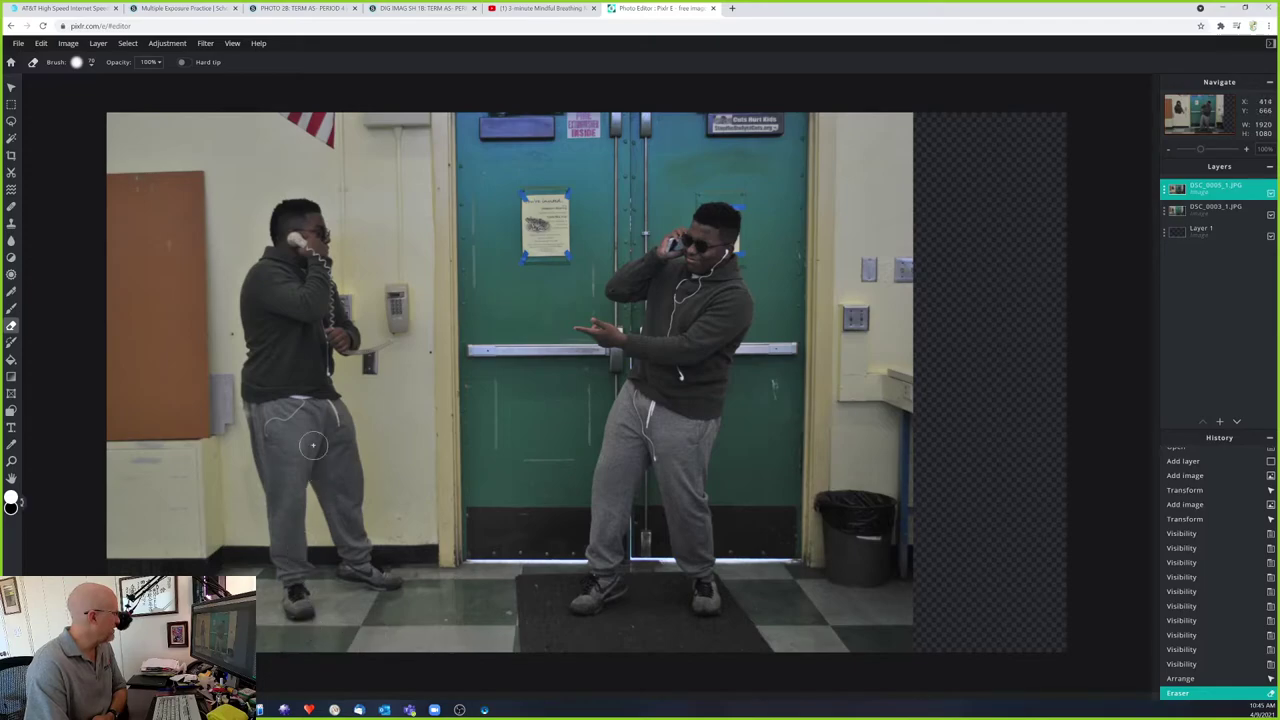
left_click_drag(313, 446, 291, 334)
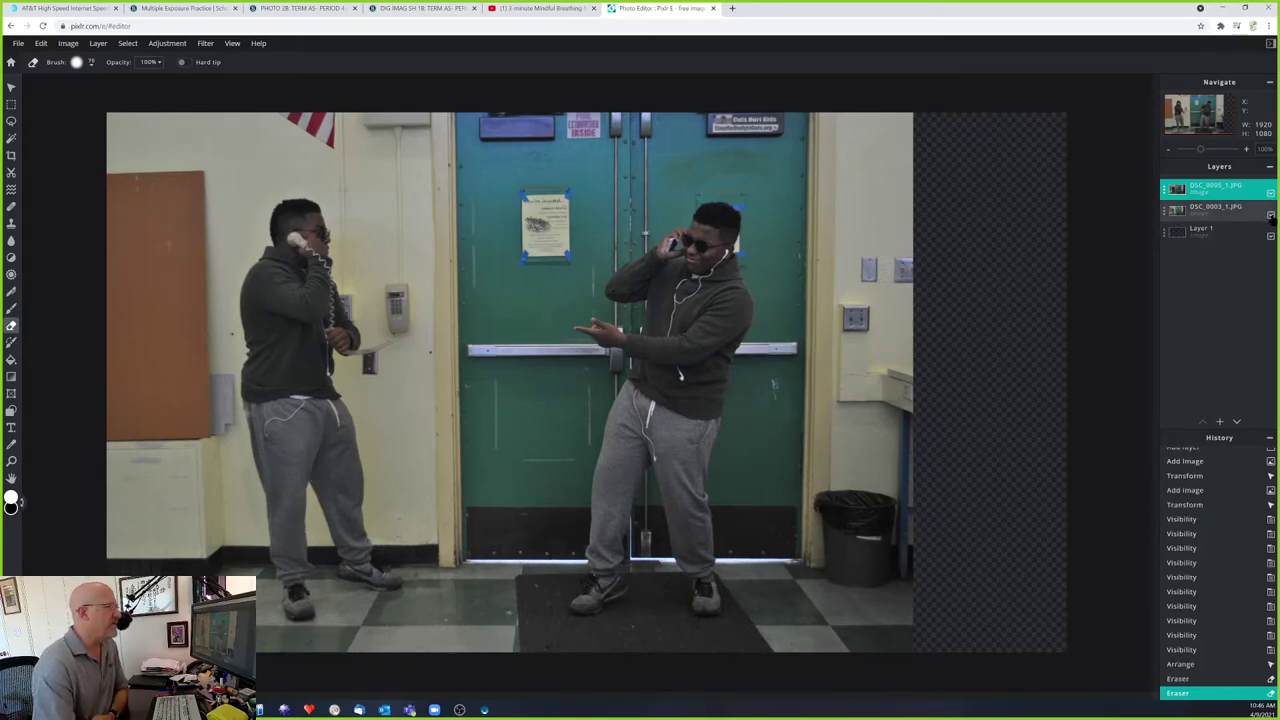
Hide DSC_0003_1.JPG, erase leftover patches and silhouette edges, then make DSC_0003_1.JPG visible again
left_click(1271, 215)
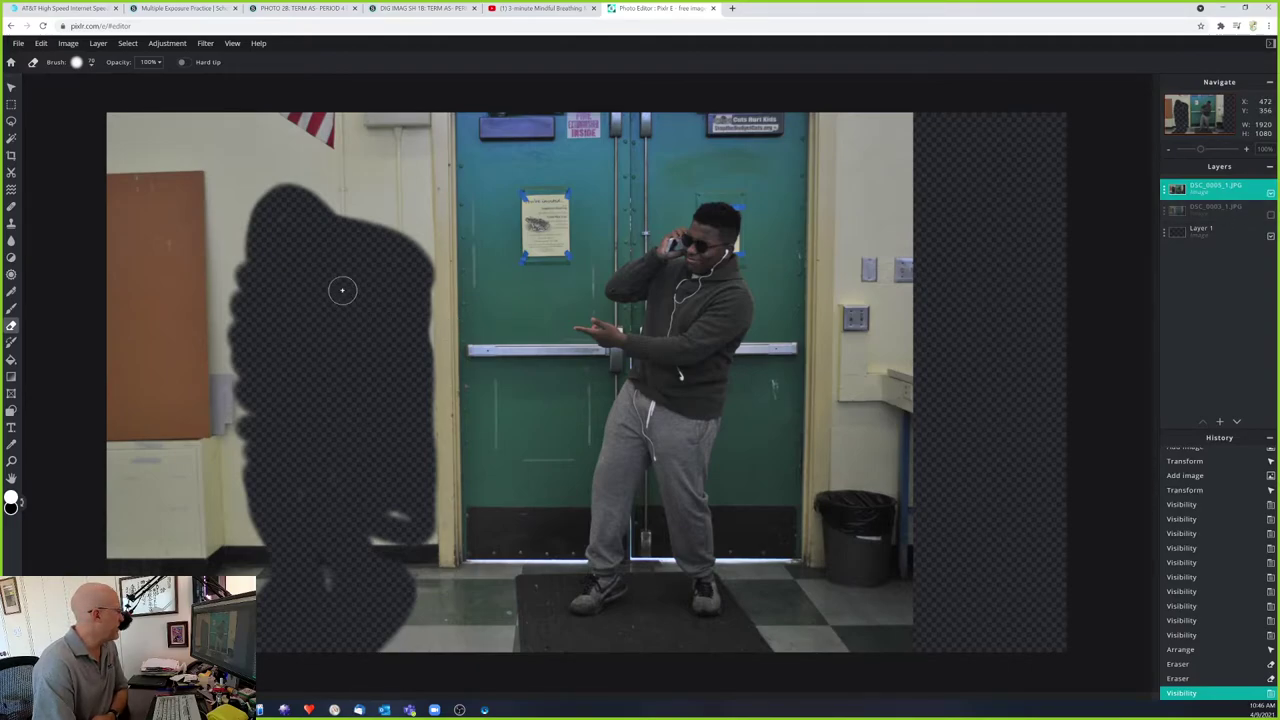
mouse_move(400, 503)
left_mouse_down()
mouse_move(377, 532)
mouse_move(314, 511)
left_mouse_up()
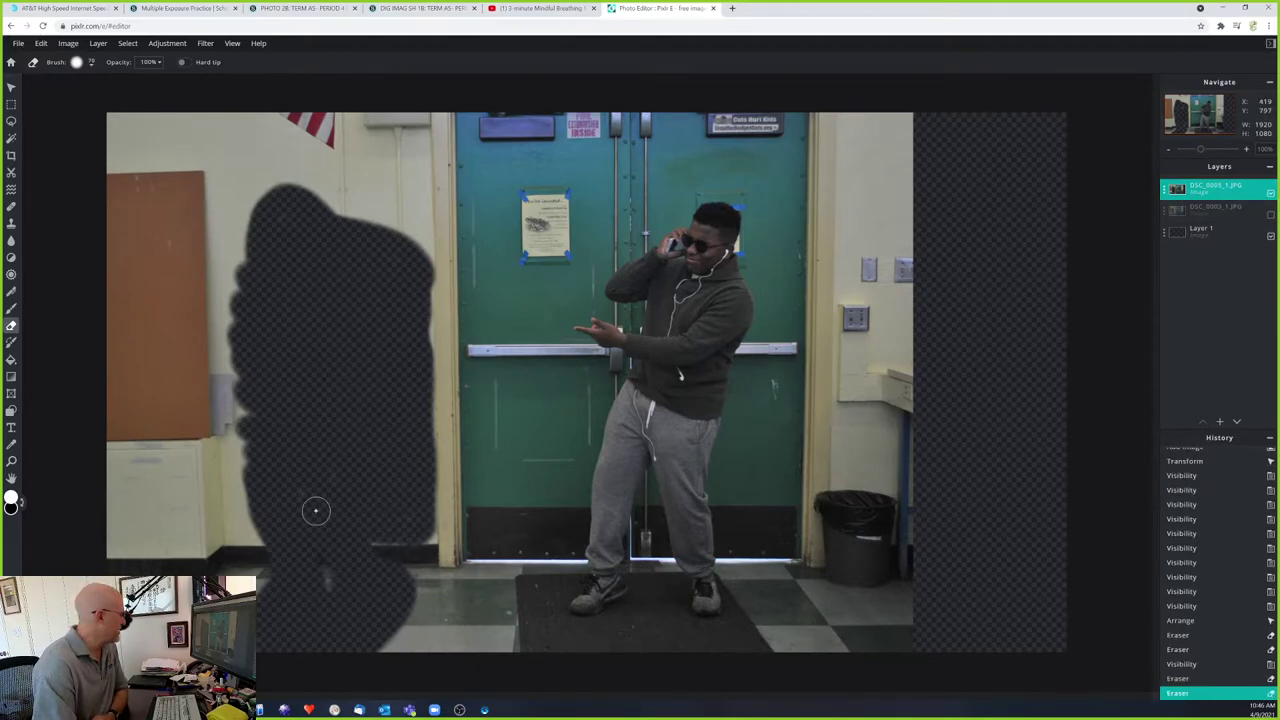
left_click(340, 466)
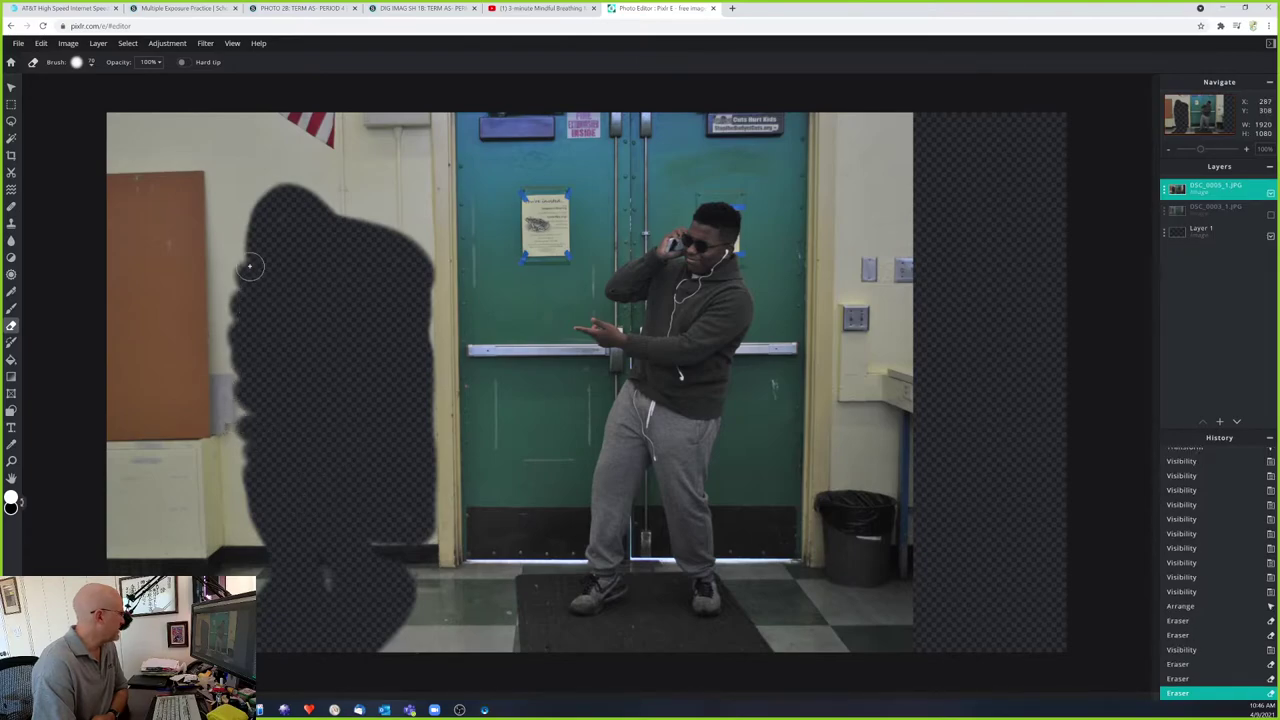
left_click_drag(246, 311, 265, 490)
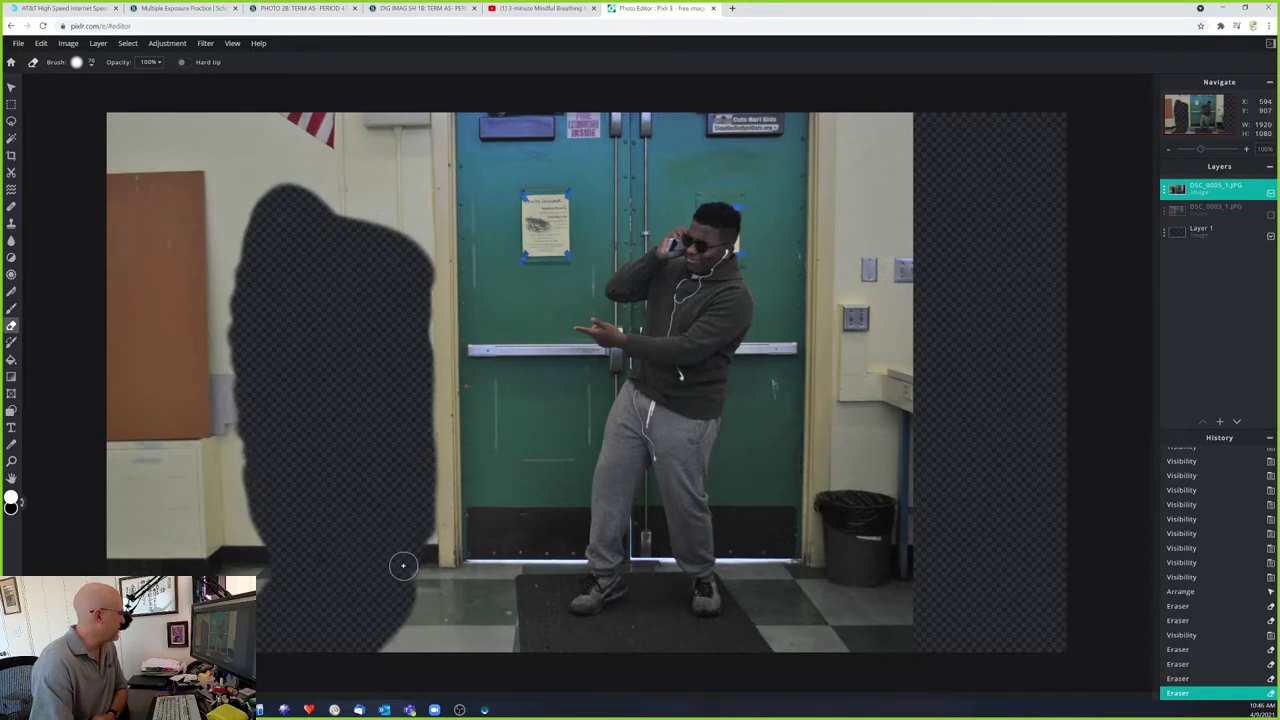
left_click_drag(420, 559, 420, 508)
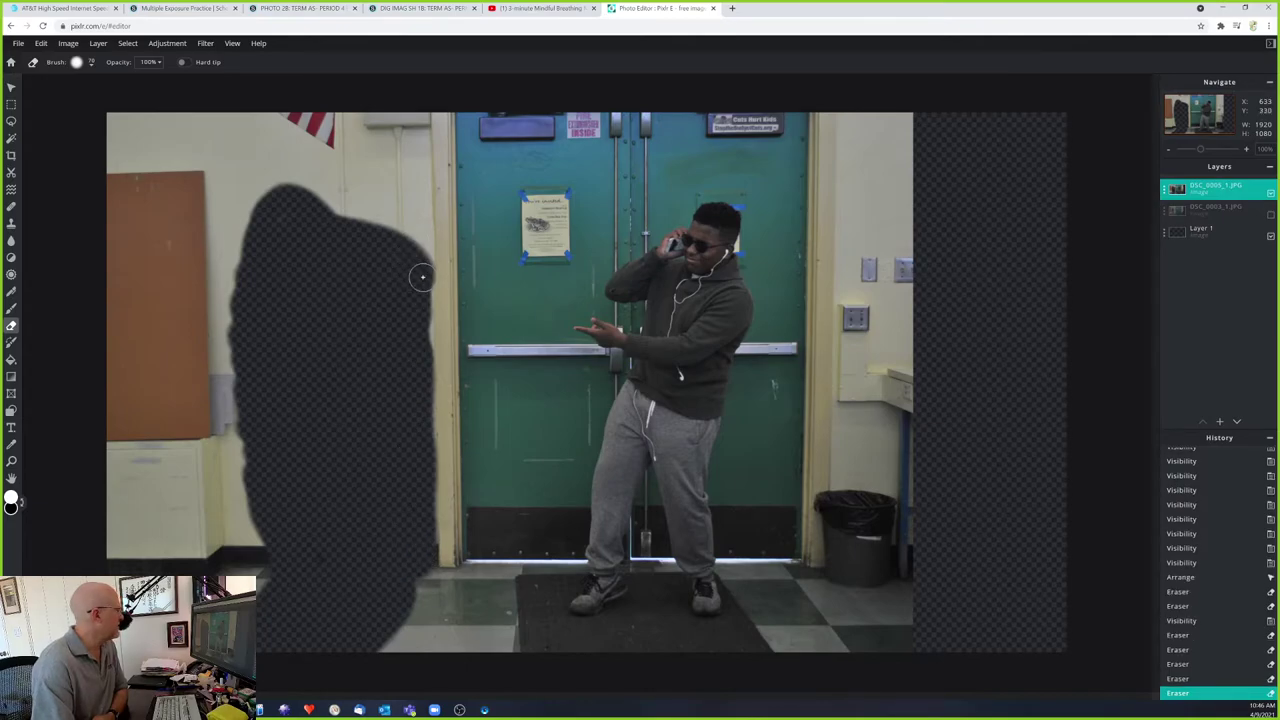
mouse_move(420, 277)
left_mouse_down()
mouse_move(420, 362)
mouse_move(420, 300)
left_mouse_up()
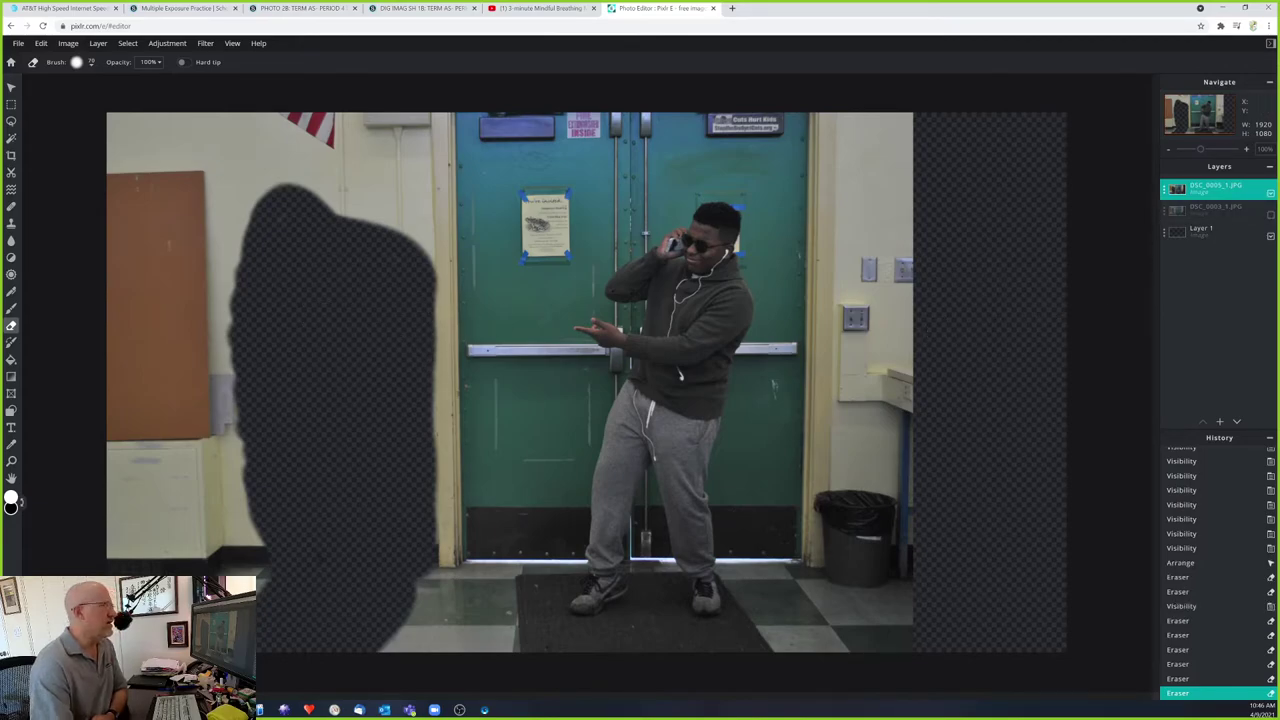
left_click(1271, 215)
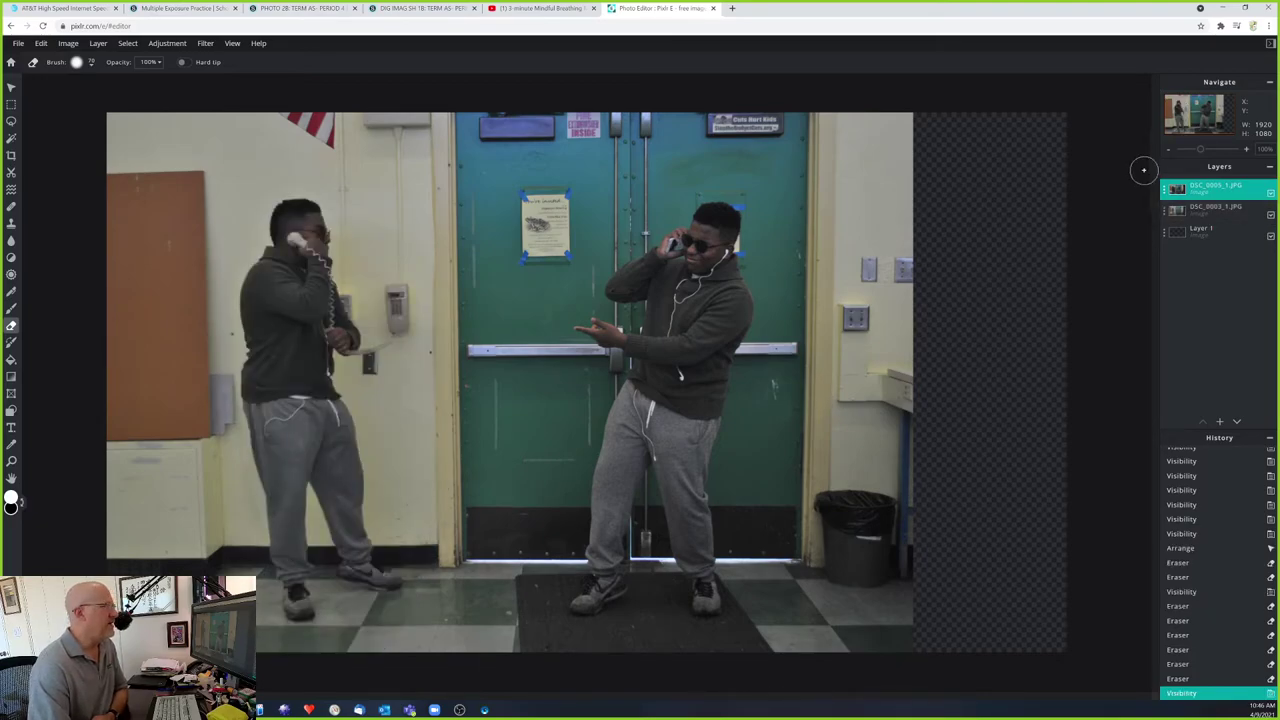
Shift the top photo layer one pixel up and to the right with the Move tool
left_click(1164, 196)
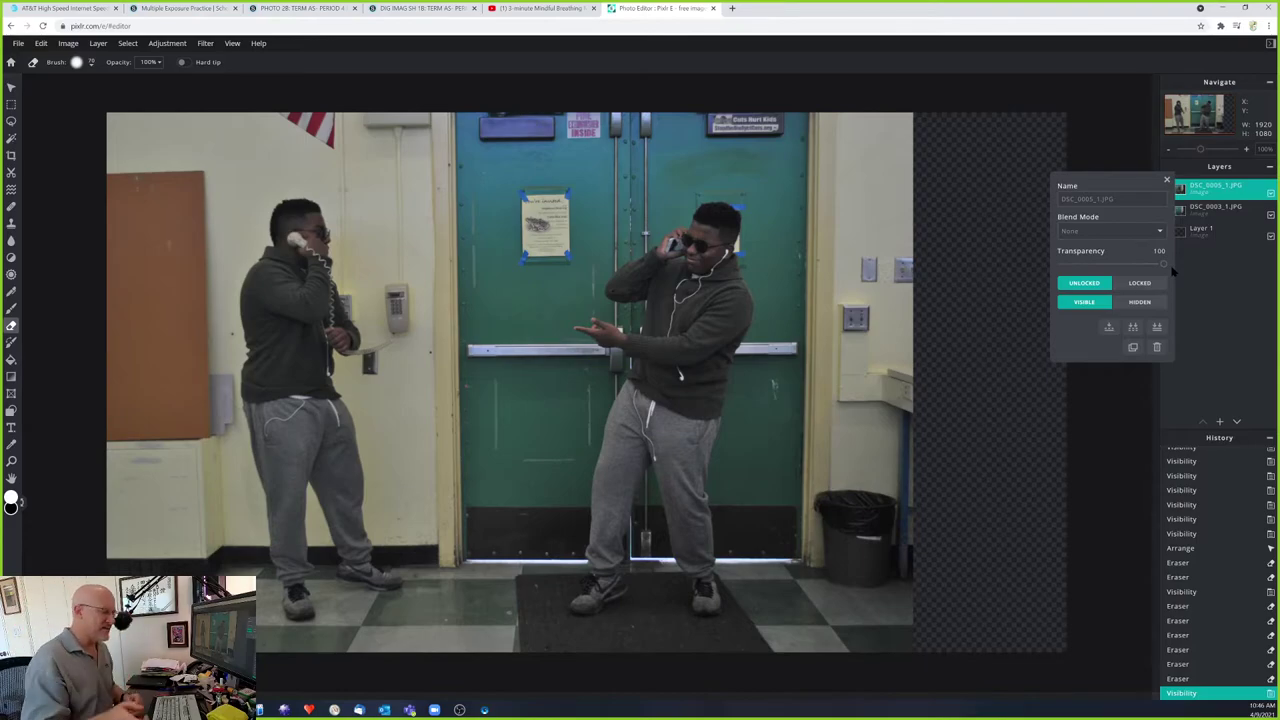
left_click(1166, 179)
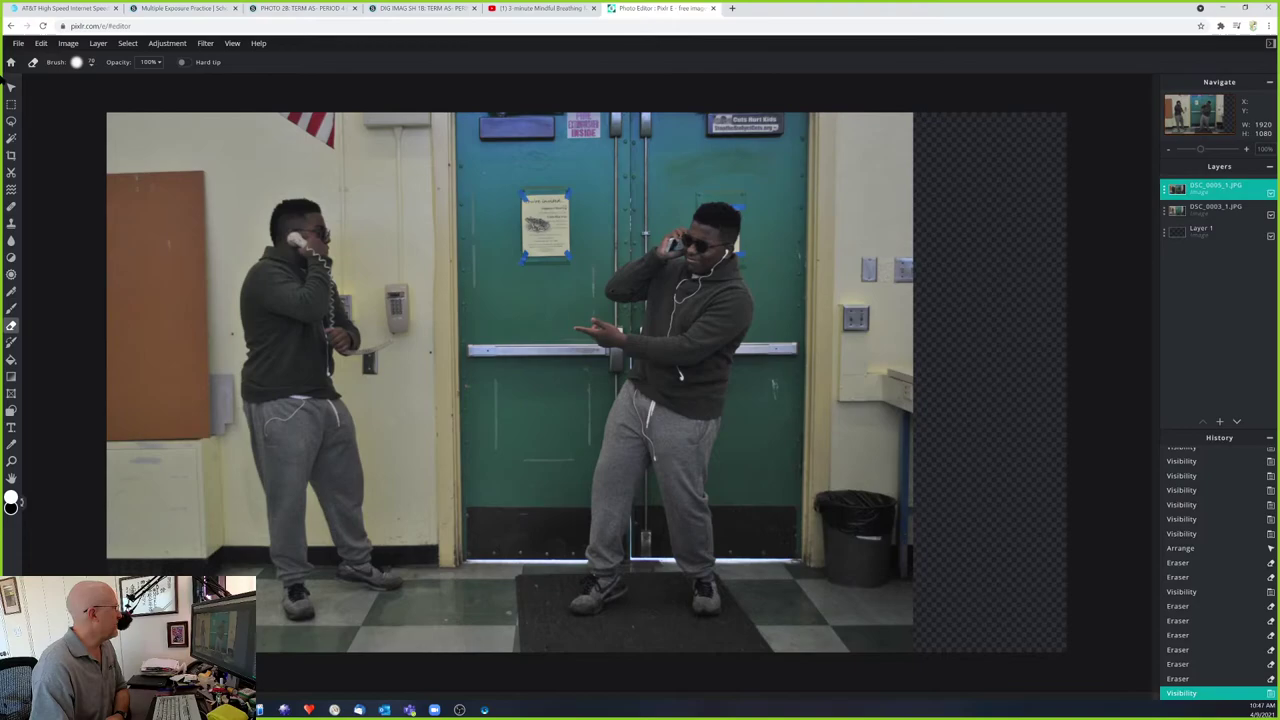
left_click(11, 87)
mouse_move(332, 355)
left_mouse_down()
mouse_move(349, 341)
mouse_move(238, 389)
mouse_move(273, 326)
mouse_move(338, 318)
mouse_move(269, 342)
mouse_move(312, 384)
mouse_move(352, 365)
mouse_move(333, 354)
left_mouse_up()
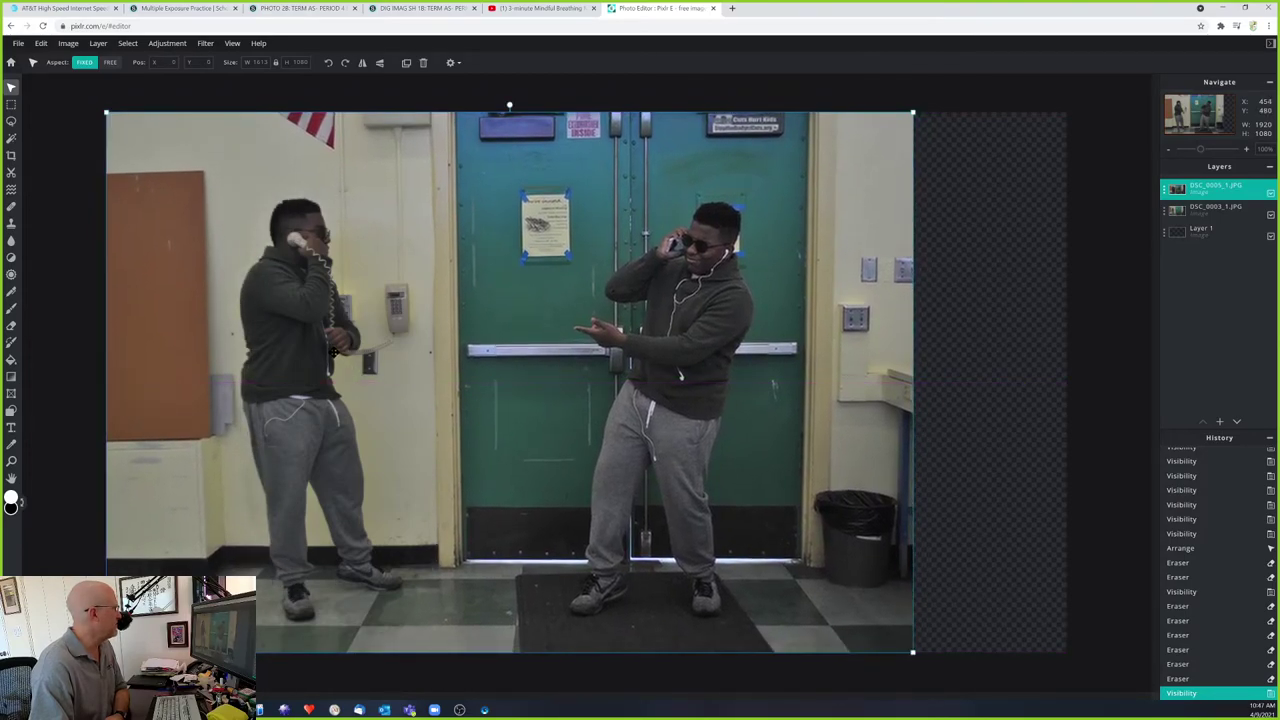
Drop the top layer's transparency to 65, align it over the lower photo, then restore 100
left_click(1163, 192)
left_click_drag(1165, 265, 1128, 265)
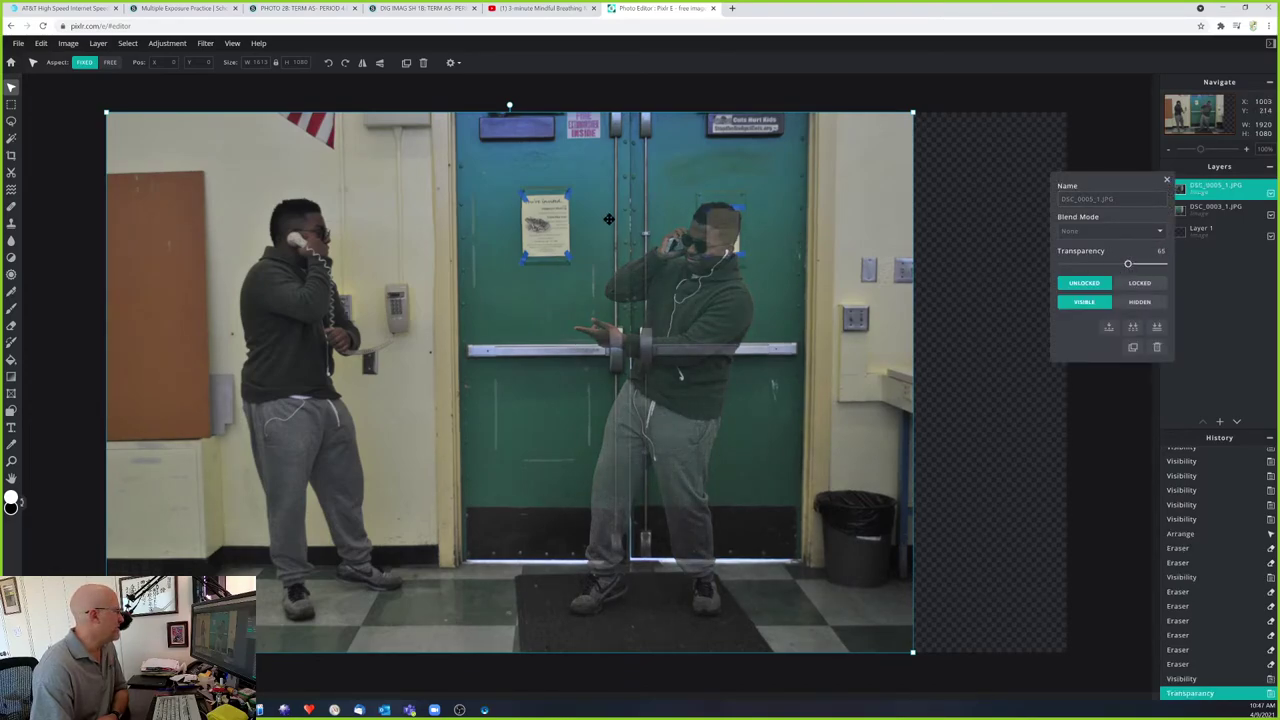
mouse_move(492, 230)
left_mouse_down()
mouse_move(507, 247)
mouse_move(502, 223)
mouse_move(489, 224)
left_mouse_up()
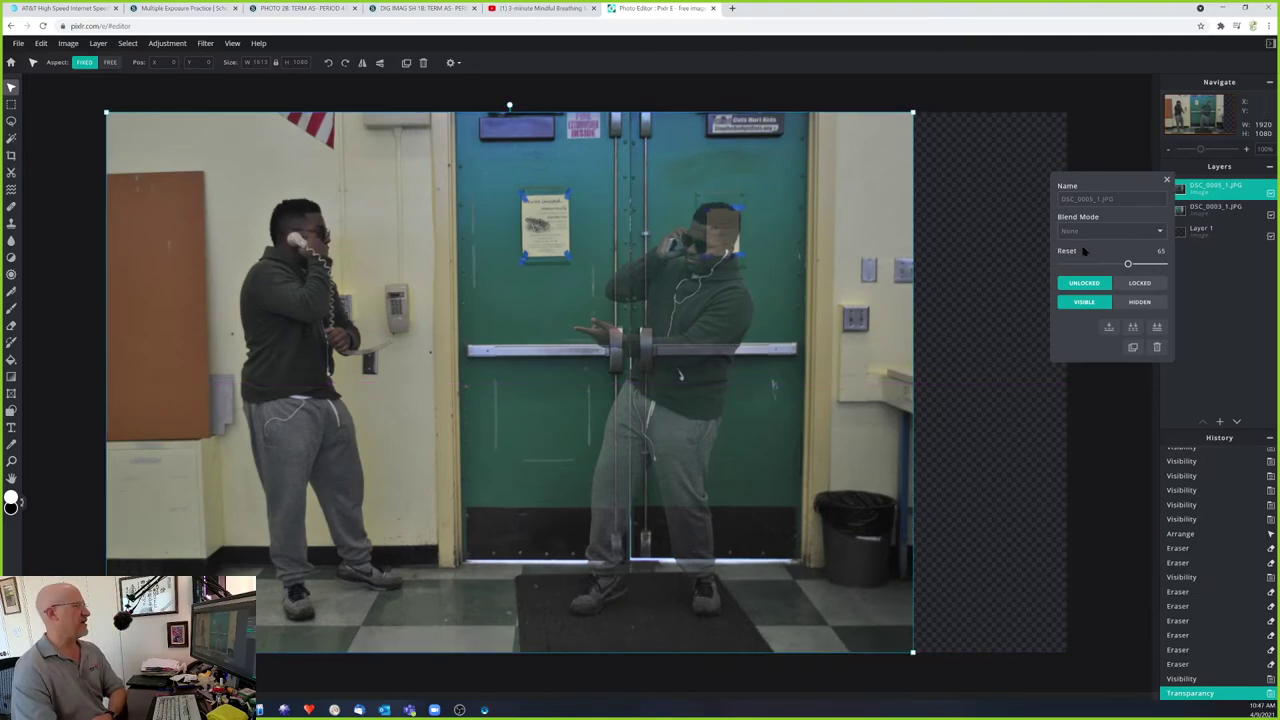
left_click_drag(1128, 264, 1181, 276)
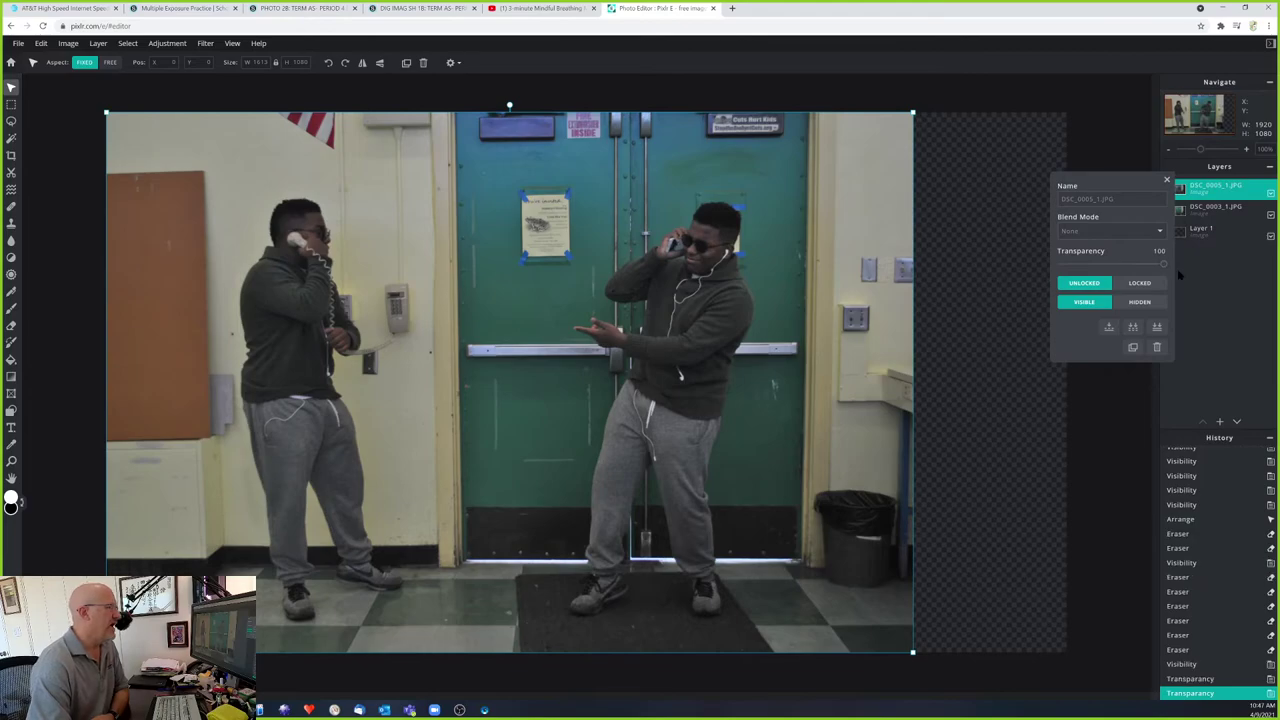
left_click(1168, 186)
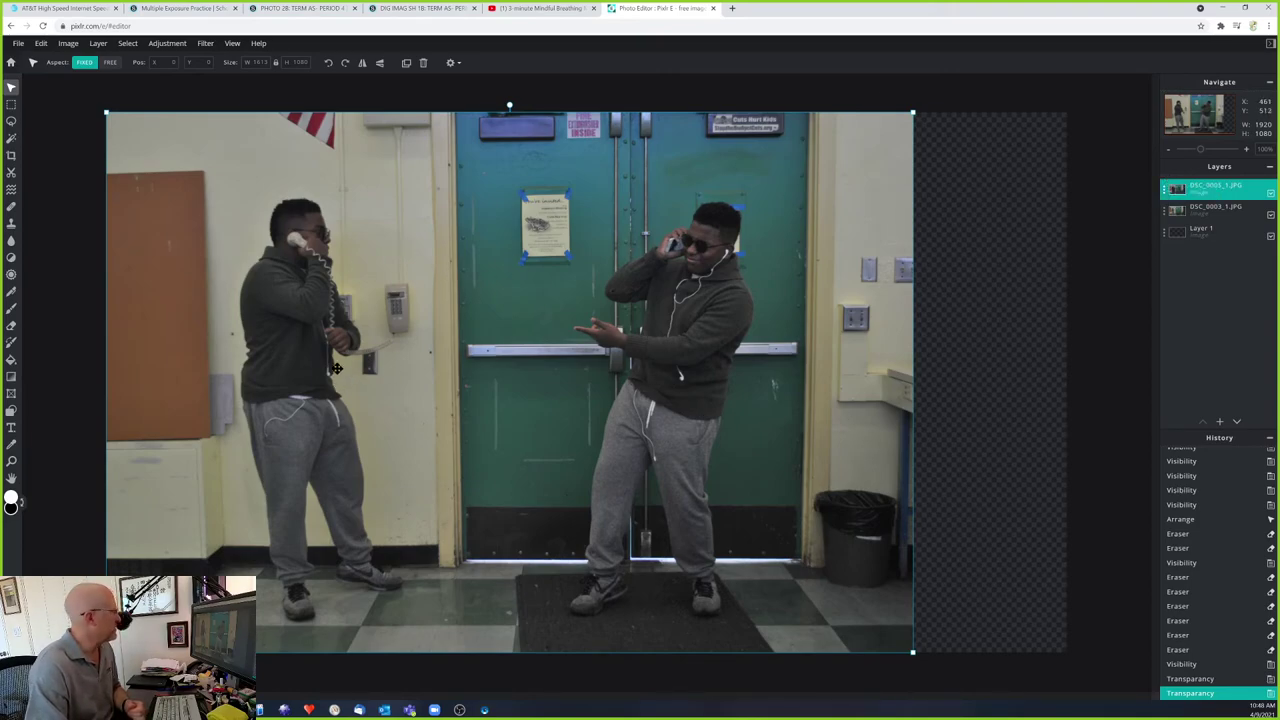
left_click(75, 145)
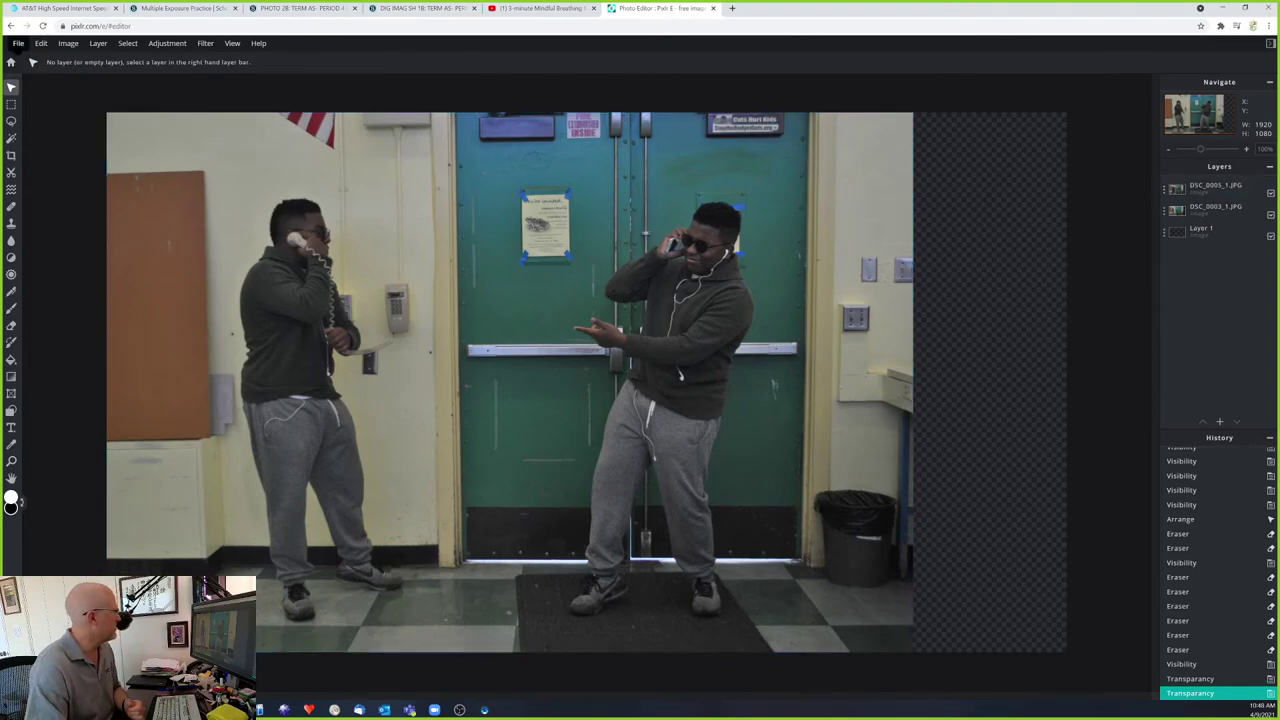
left_click(18, 43)
left_click(30, 133)
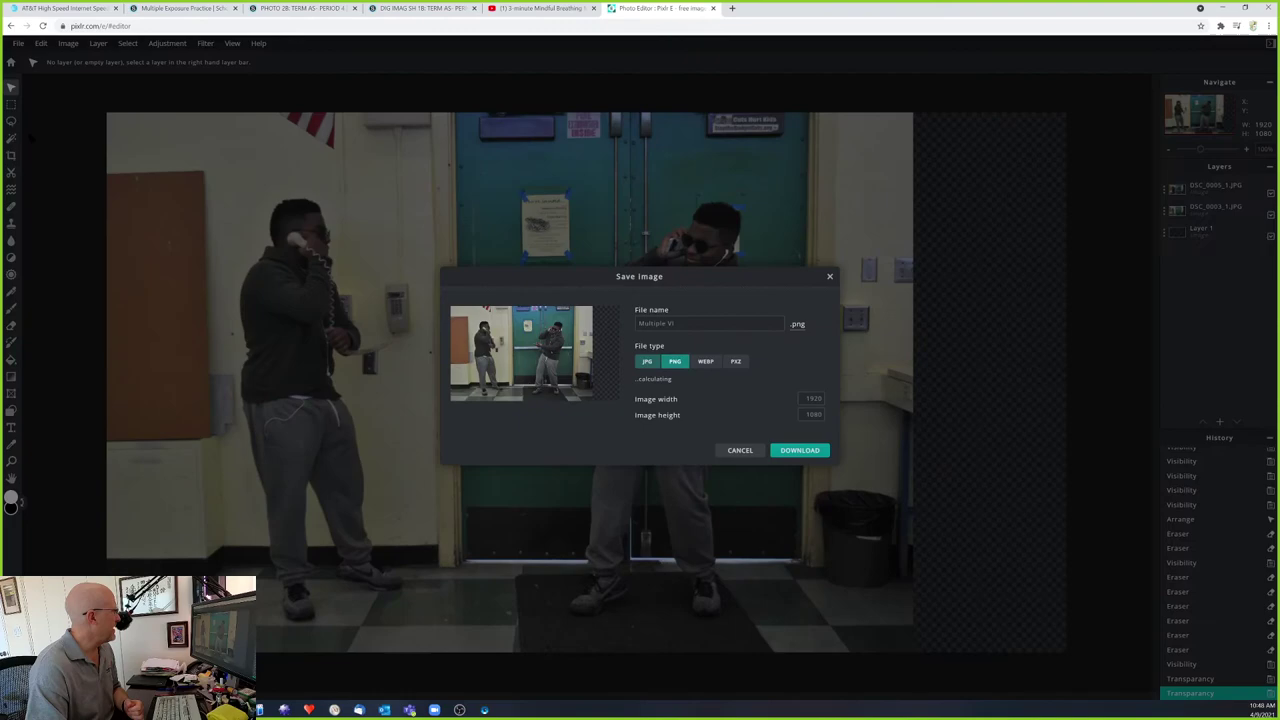
left_click(738, 364)
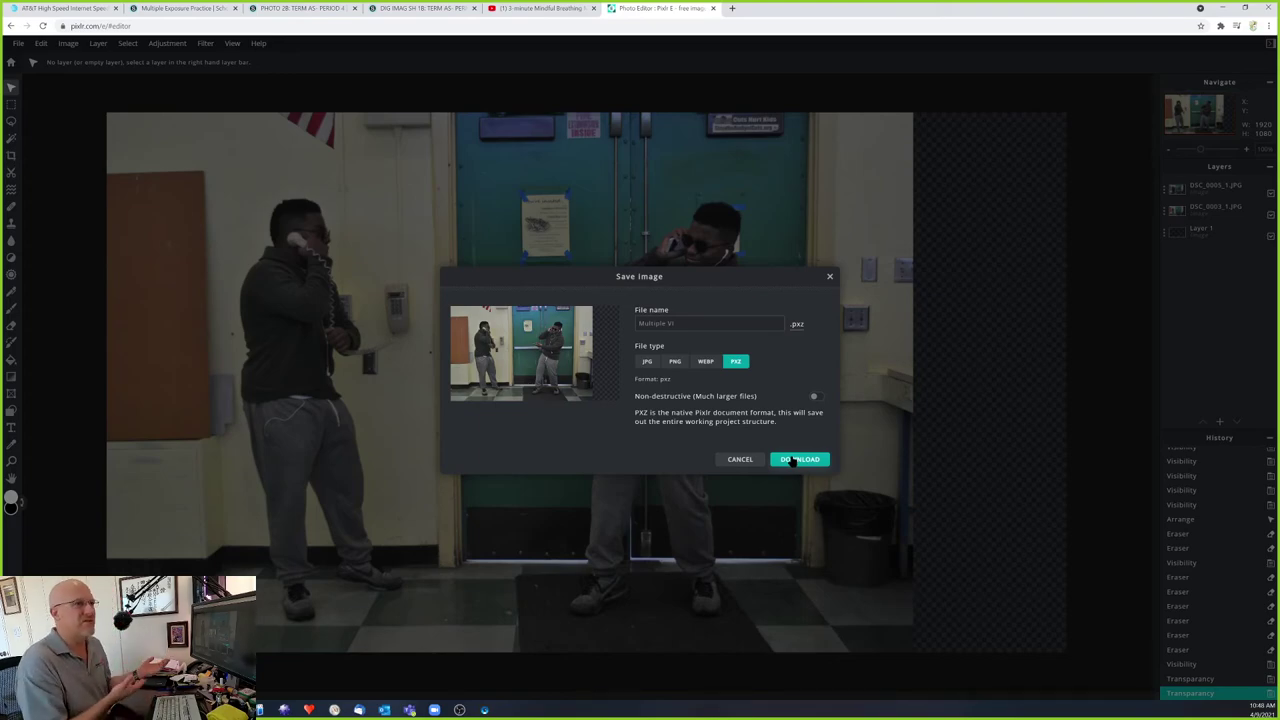
left_click(647, 362)
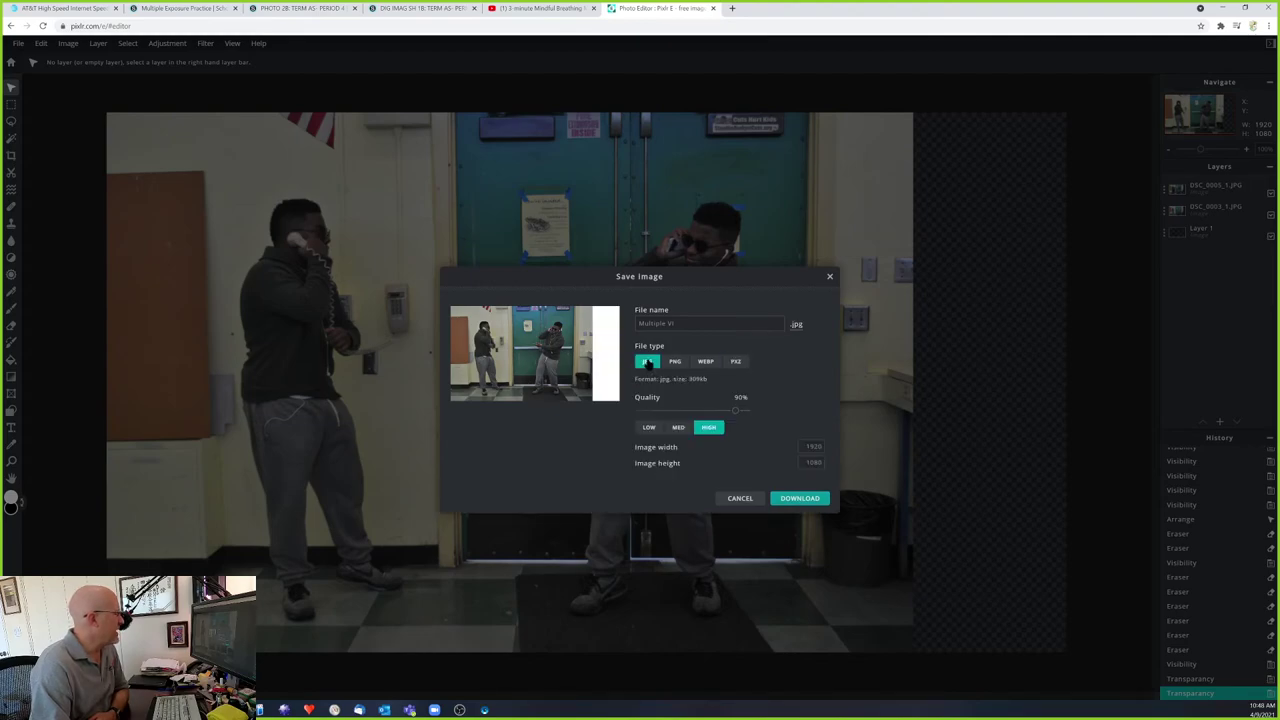
left_click_drag(733, 410, 746, 410)
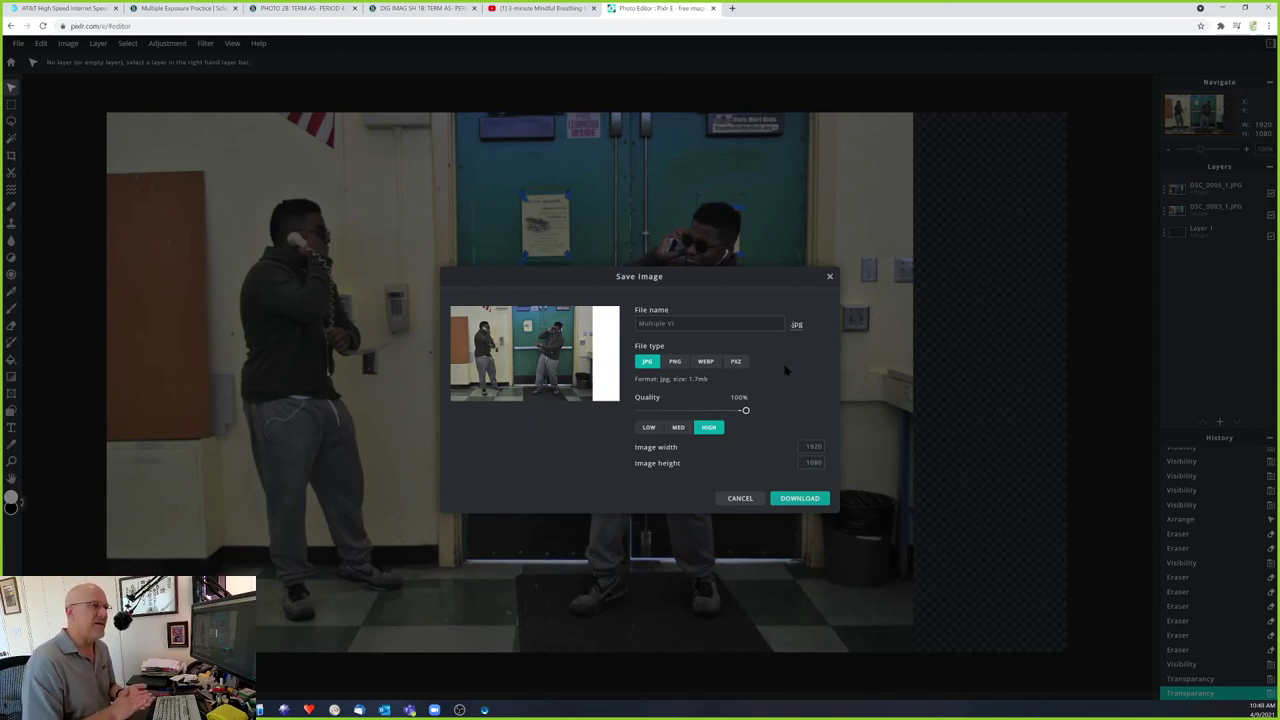
left_click(828, 276)
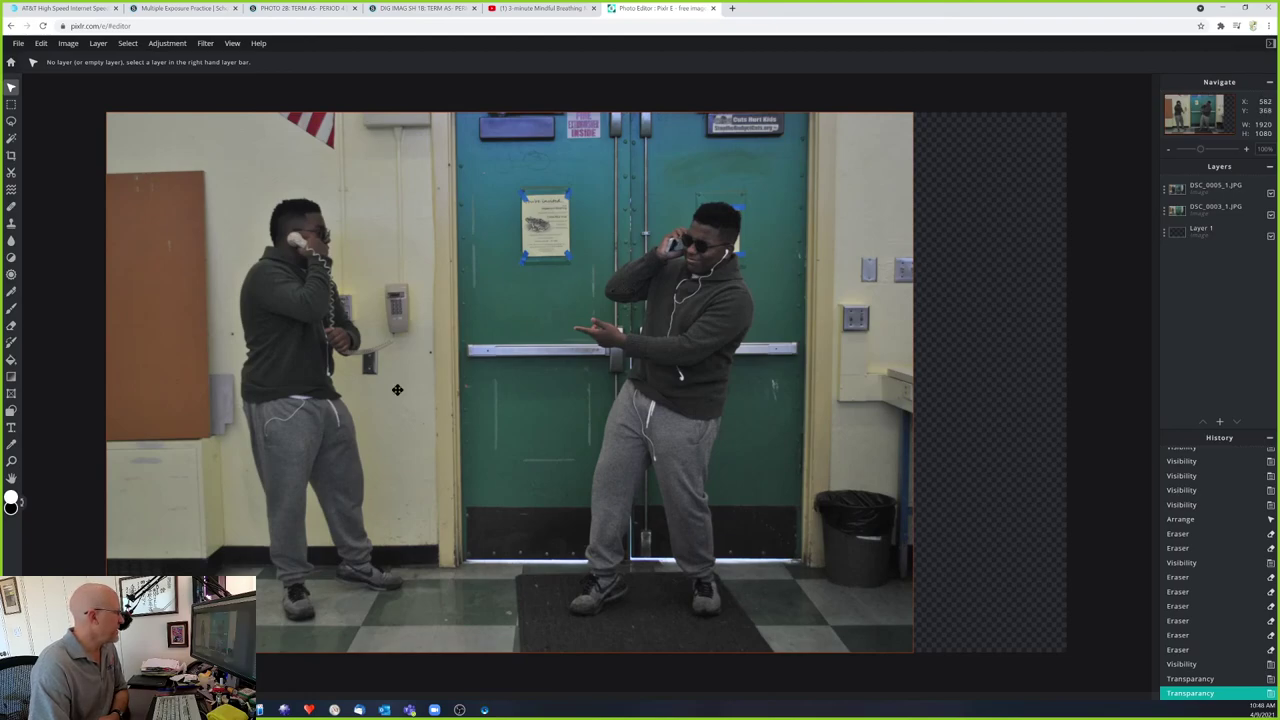